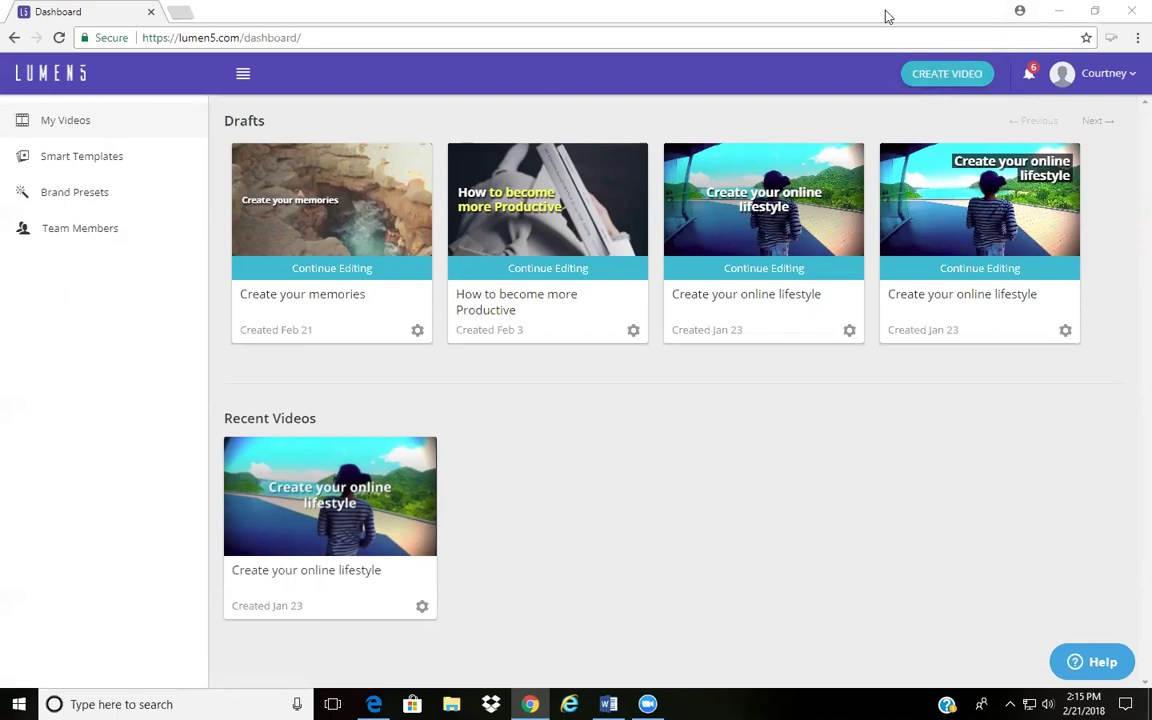
Start a new video from the dashboard to reach the blog-post-to-video page.
{"action": "left_click", "coordinate": [936, 83]}
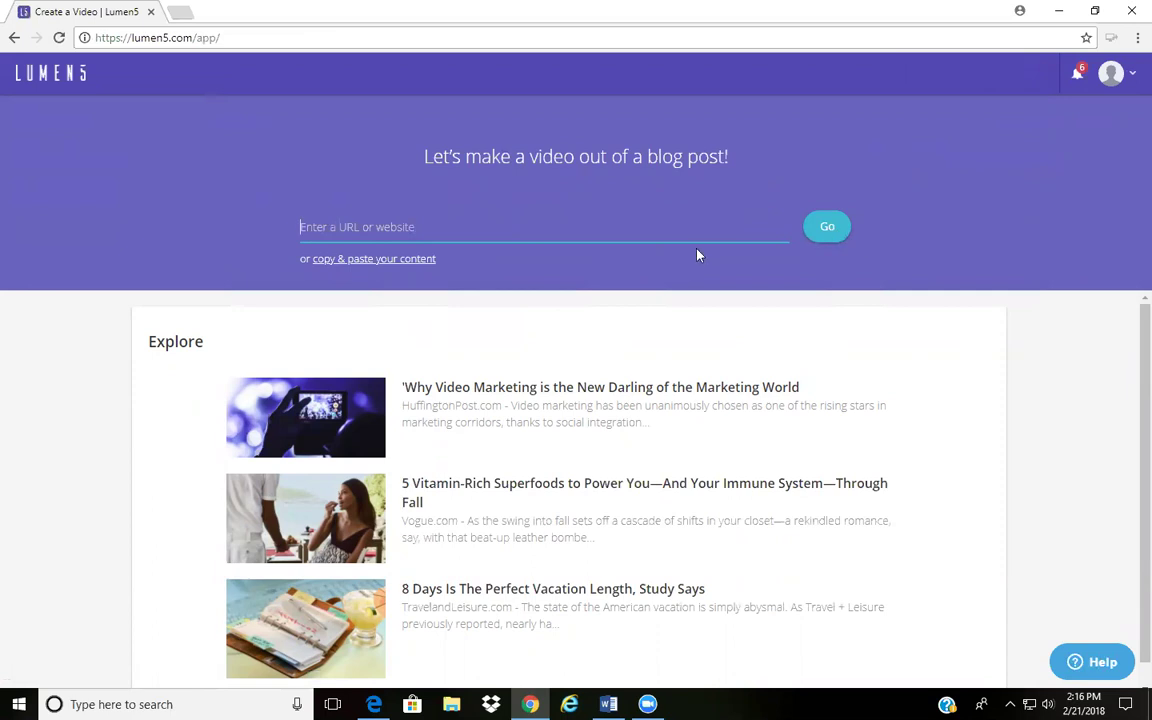
Enter 'Create your memories', 'Do things you've never done before', 'What are you waiting for', 'Book your trip today' as content.
{"action": "left_click", "coordinate": [409, 262]}
{"action": "type", "text": "c"}
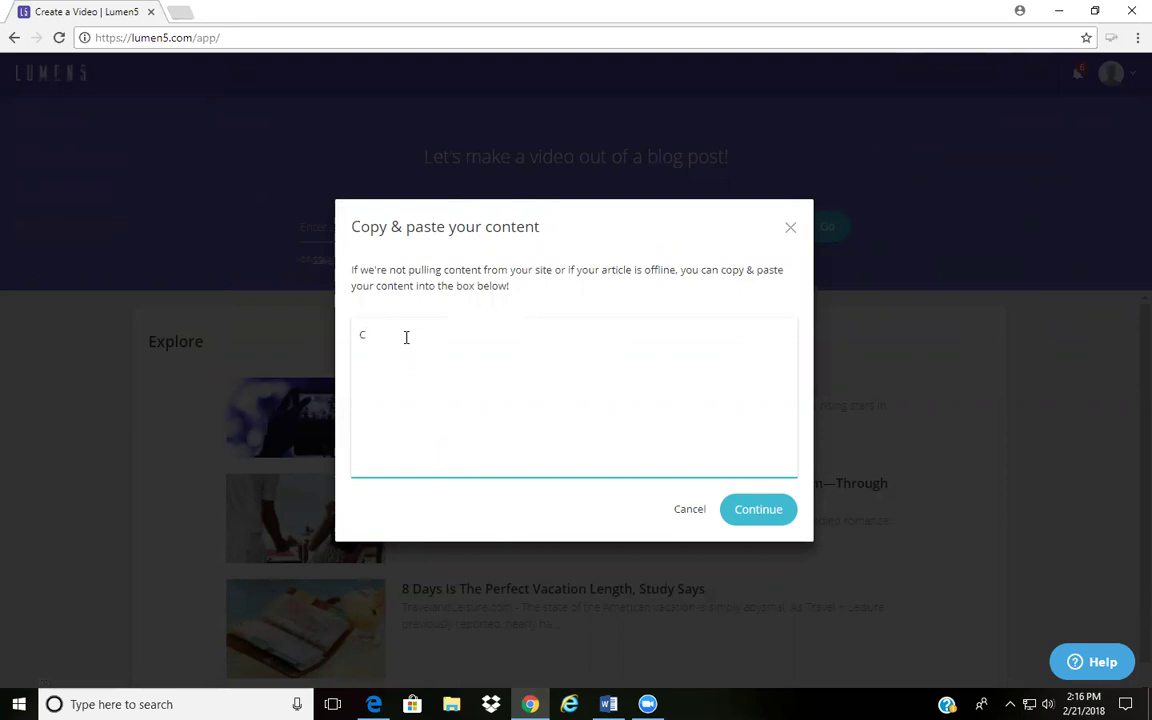
{"action": "type", "text": "Create "}
{"action": "type", "text": "your"}
{"action": "type", "text": " mem"}
{"action": "type", "text": "orie"}
{"action": "type", "text": "s"}
{"action": "key", "text": "Return"}
{"action": "type", "text": "Do"}
{"action": "type", "text": " thing"}
{"action": "type", "text": "s you'"}
{"action": "type", "text": "ve neve"}
{"action": "type", "text": "r don"}
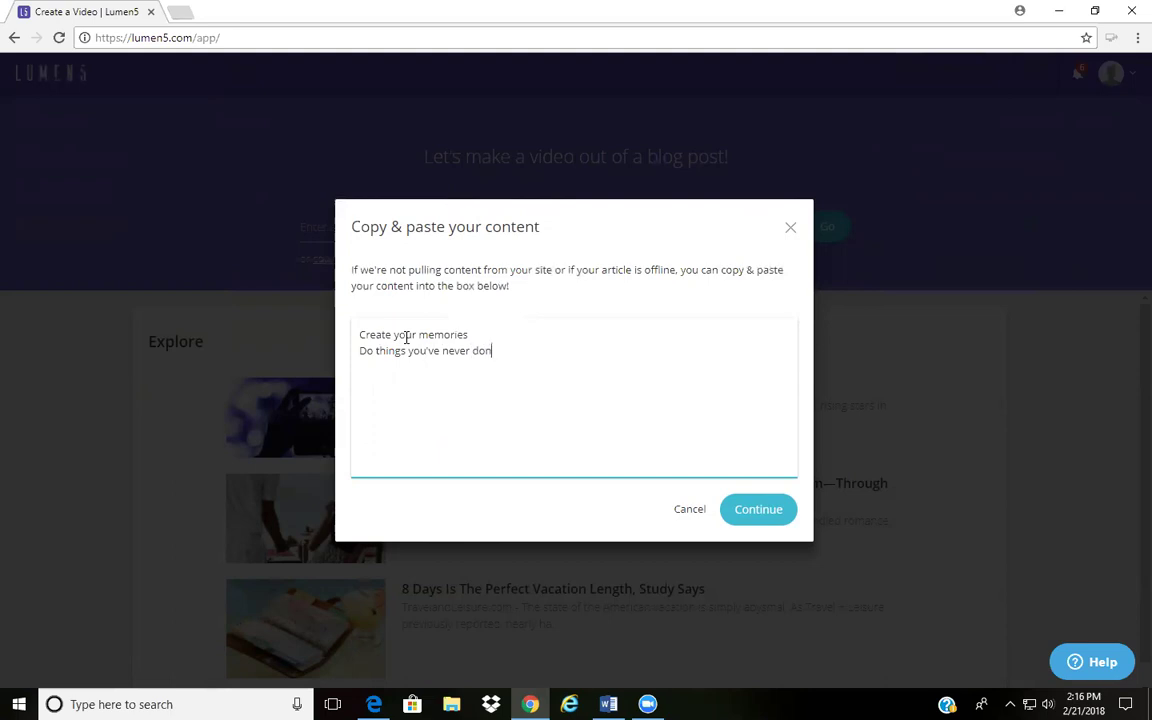
{"action": "type", "text": "e be"}
{"action": "type", "text": "fore"}
{"action": "key", "text": "Return"}
{"action": "type", "text": "W"}
{"action": "type", "text": "hat are"}
{"action": "type", "text": " you wa"}
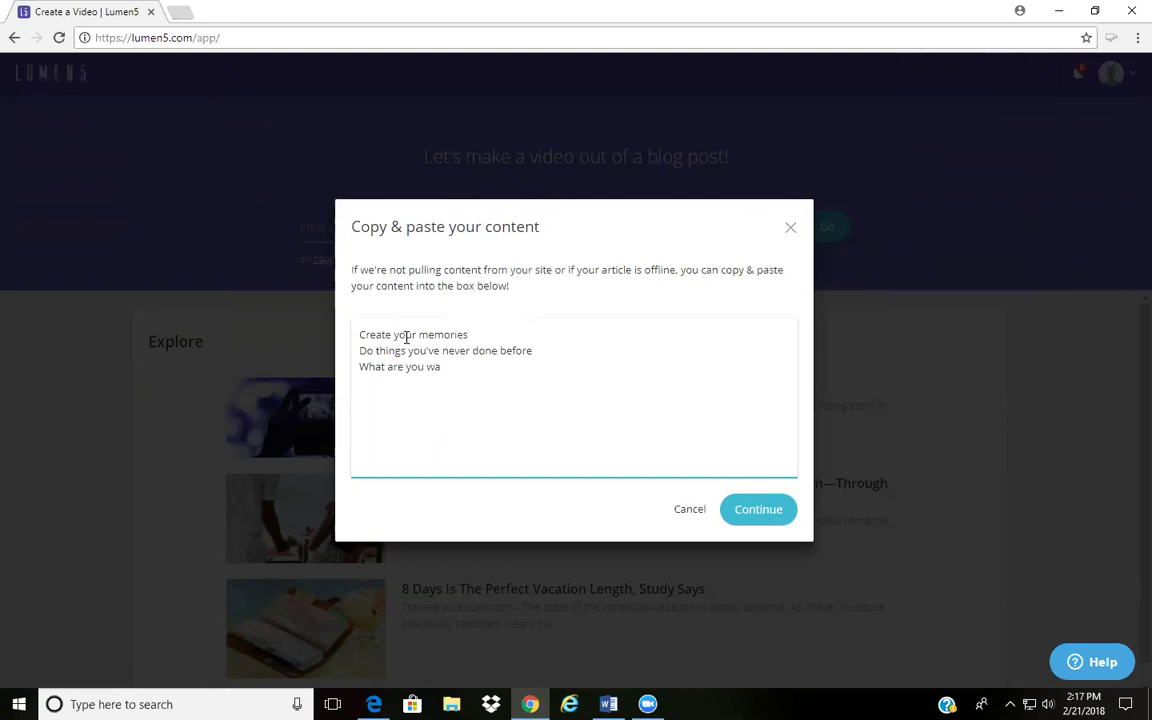
{"action": "type", "text": "iting for"}
{"action": "key", "text": "Return"}
{"action": "type", "text": "B"}
{"action": "type", "text": "ook n"}
{"action": "key", "text": "BackSpace"}
{"action": "type", "text": "you"}
{"action": "type", "text": "r trip"}
{"action": "type", "text": " today"}
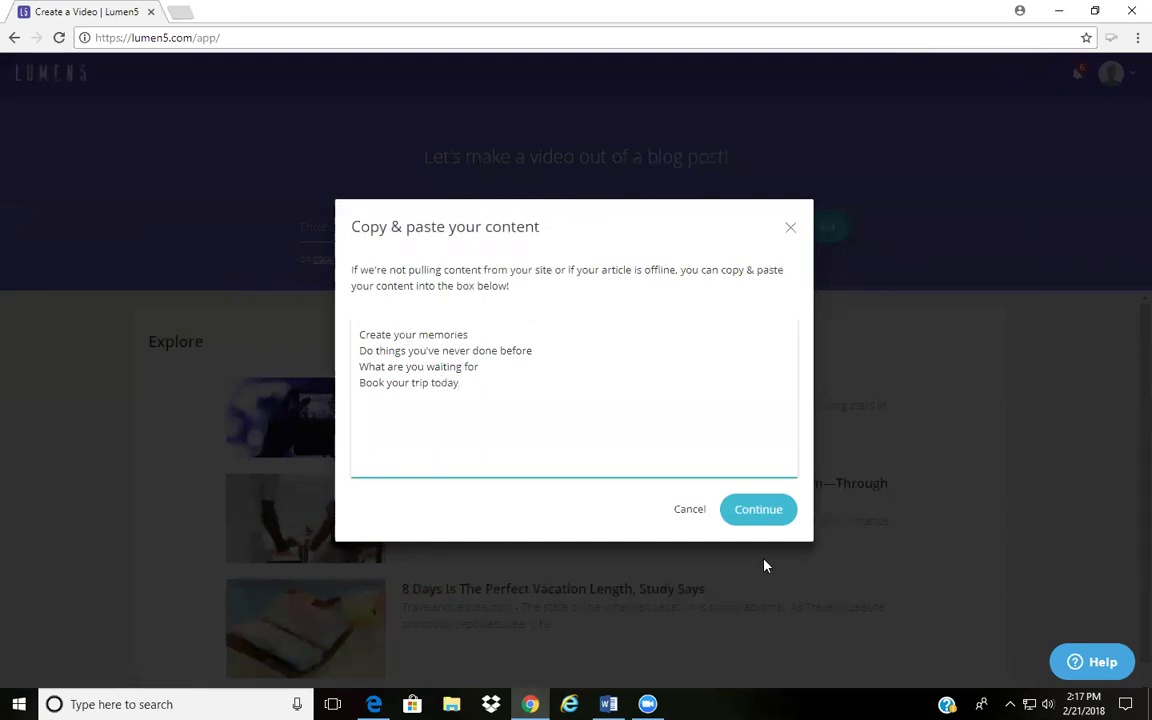
{"action": "left_click", "coordinate": [756, 517]}
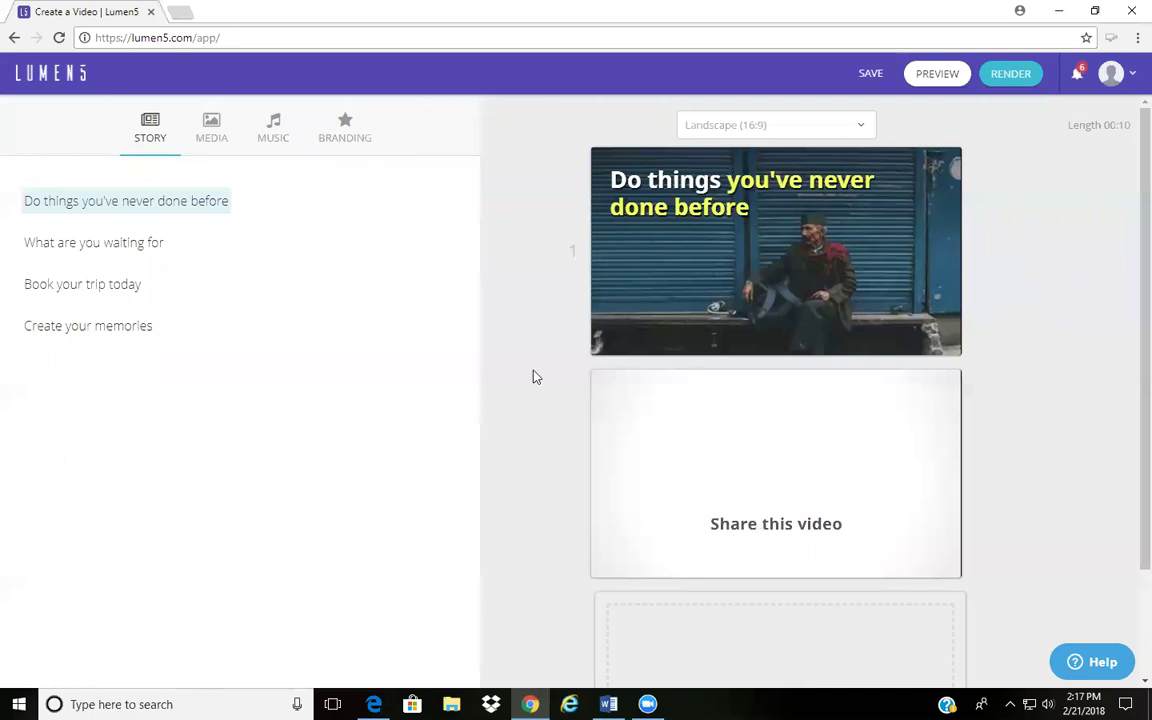
Add 'Create your memories', 'Book your trip today' and 'What are you waiting for' as scenes.
{"action": "left_click", "coordinate": [99, 340]}
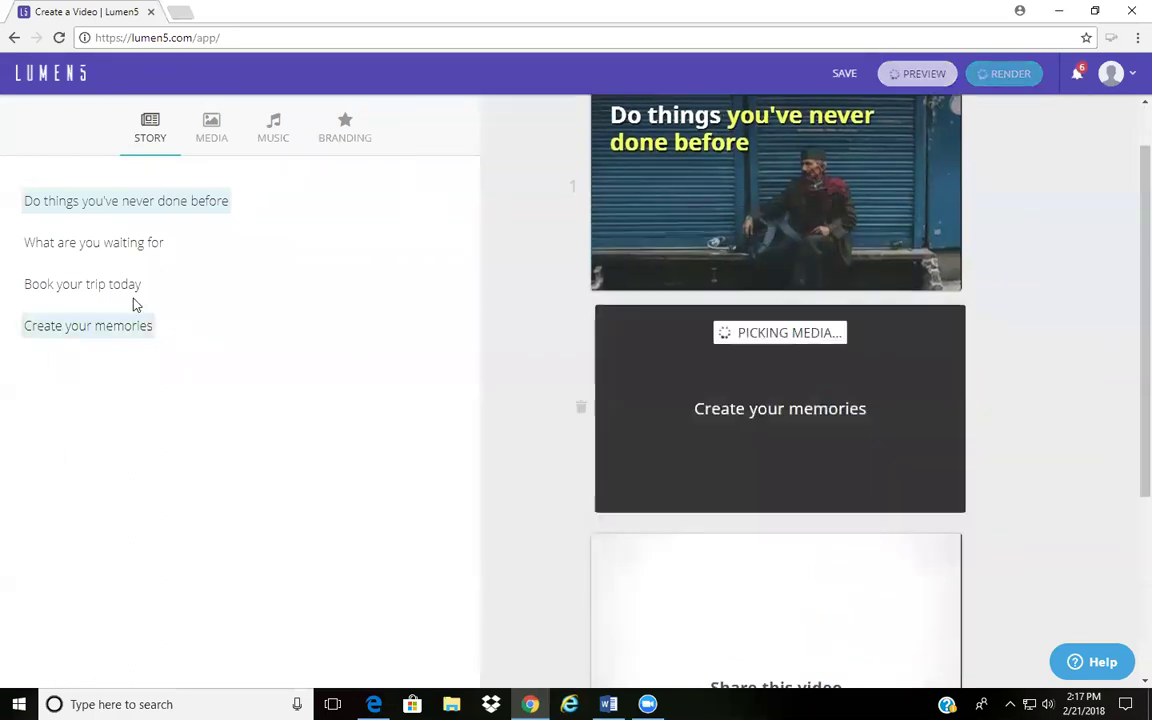
{"action": "left_click", "coordinate": [122, 288]}
{"action": "left_click", "coordinate": [140, 250]}
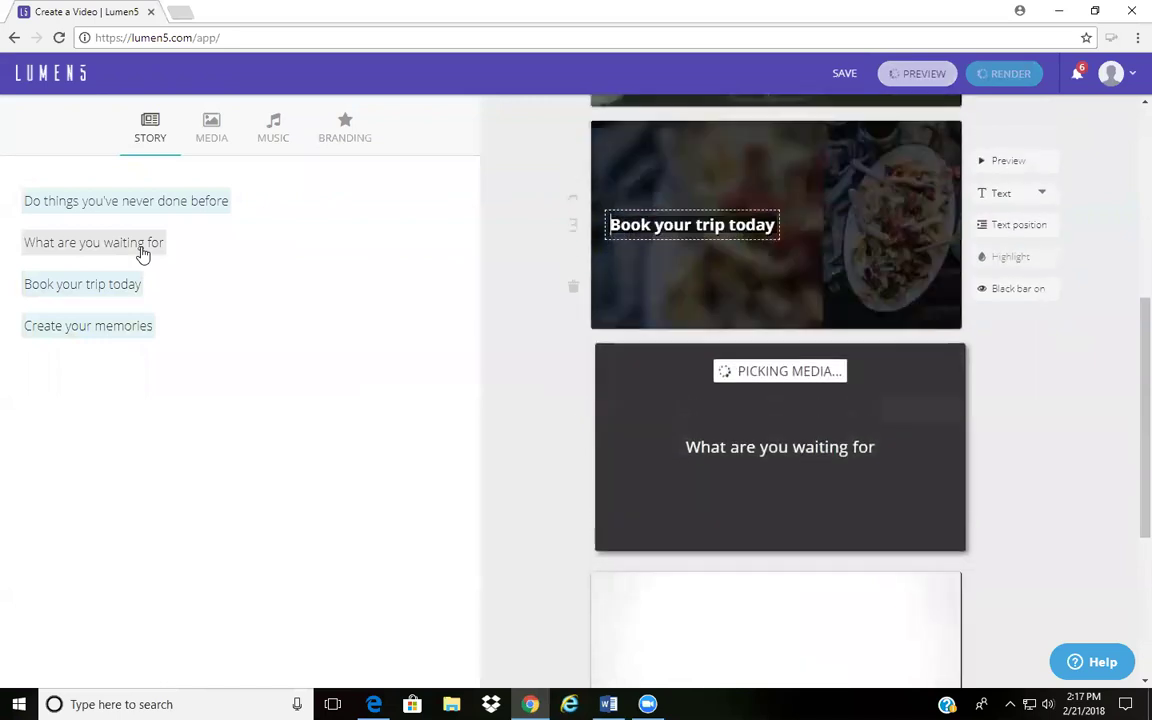
{"action": "scroll", "coordinate": [540, 240], "scroll_direction": "up", "scroll_amount": 3}
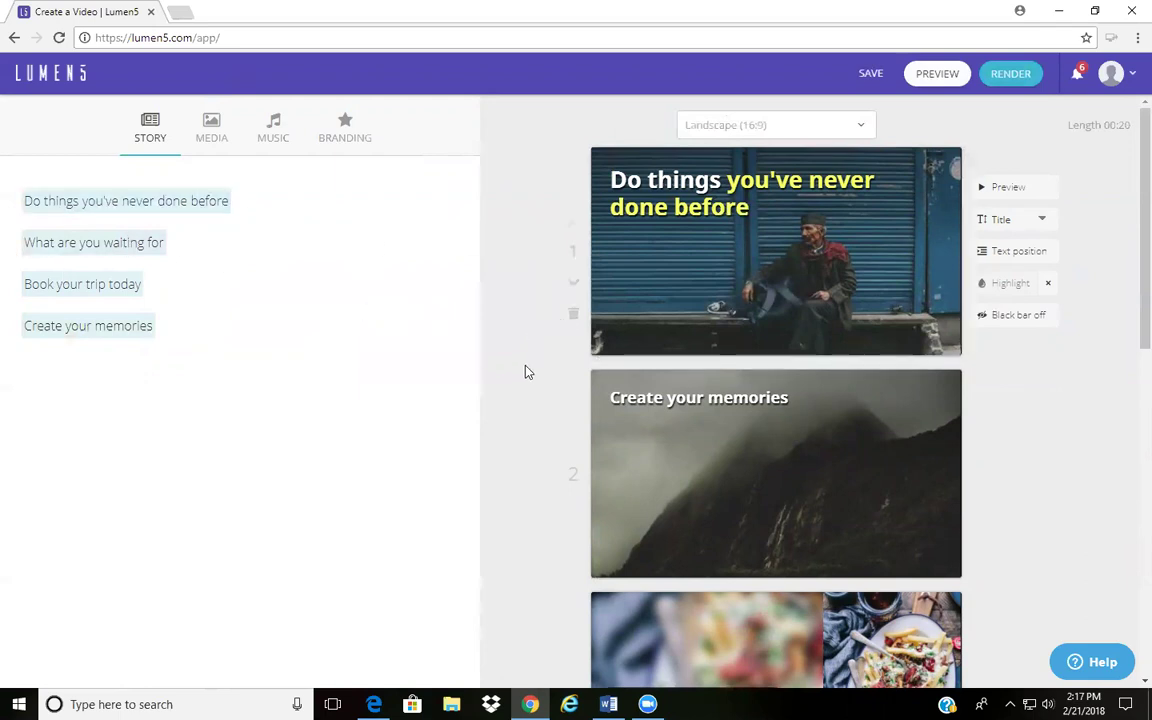
{"action": "scroll", "coordinate": [527, 372], "scroll_direction": "down", "scroll_amount": 4}
{"action": "scroll", "coordinate": [1110, 385], "scroll_direction": "down", "scroll_amount": 4}
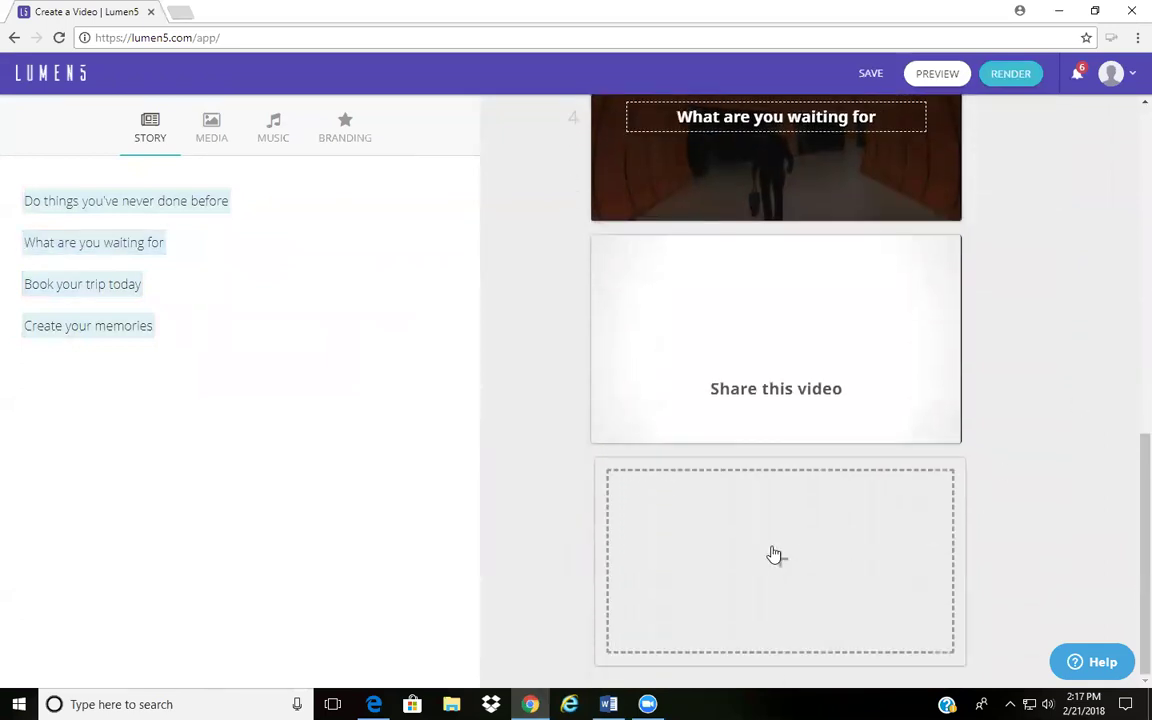
{"action": "scroll", "coordinate": [1020, 434], "scroll_direction": "up", "scroll_amount": 3}
{"action": "scroll", "coordinate": [1022, 432], "scroll_direction": "up", "scroll_amount": 2}
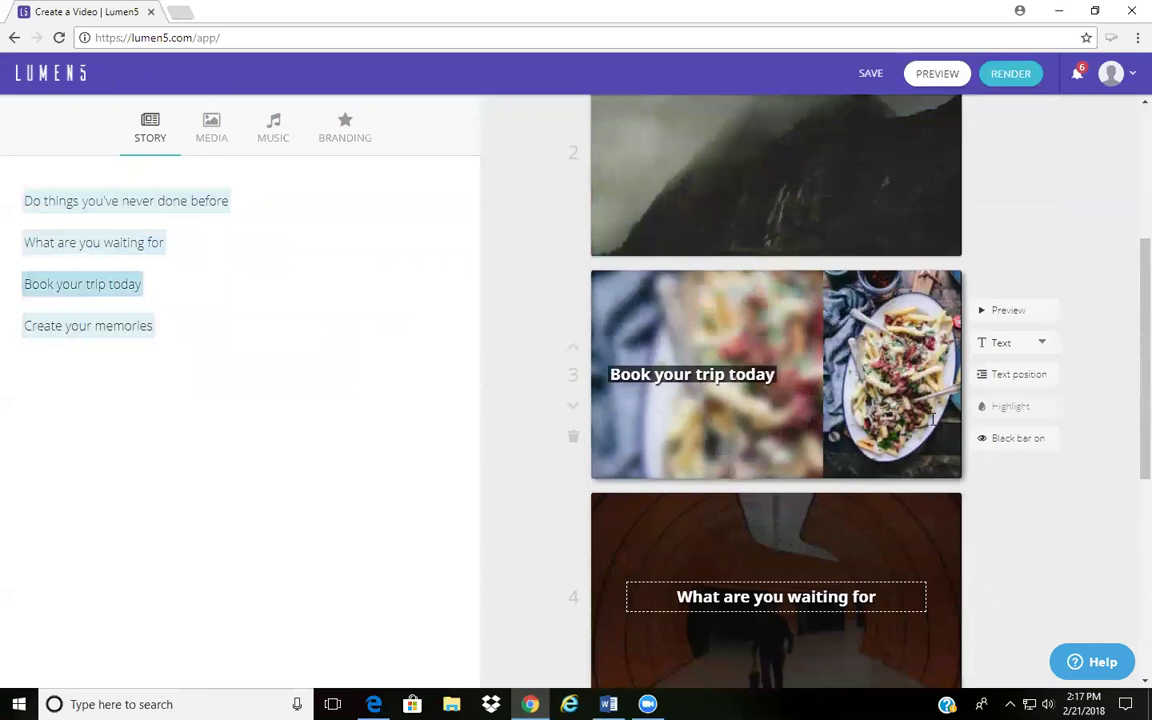
{"action": "scroll", "coordinate": [550, 436], "scroll_direction": "up", "scroll_amount": 3}
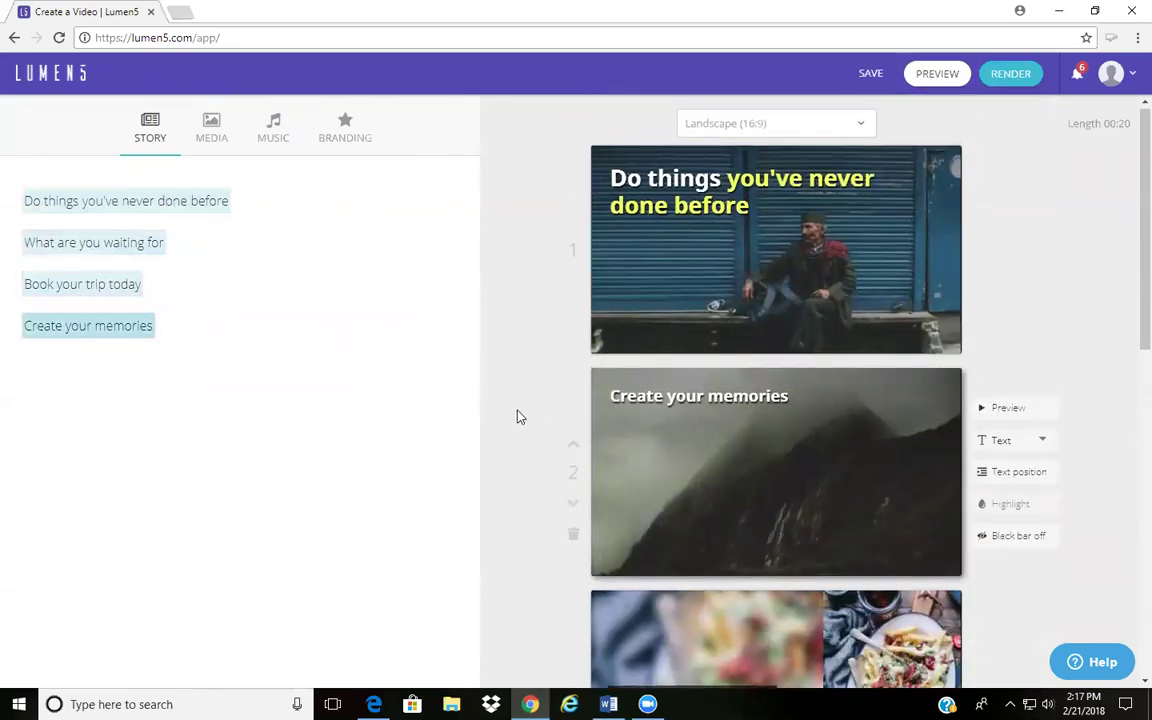
Move the 'Create your memories' scene up to first place.
{"action": "left_click", "coordinate": [570, 453]}
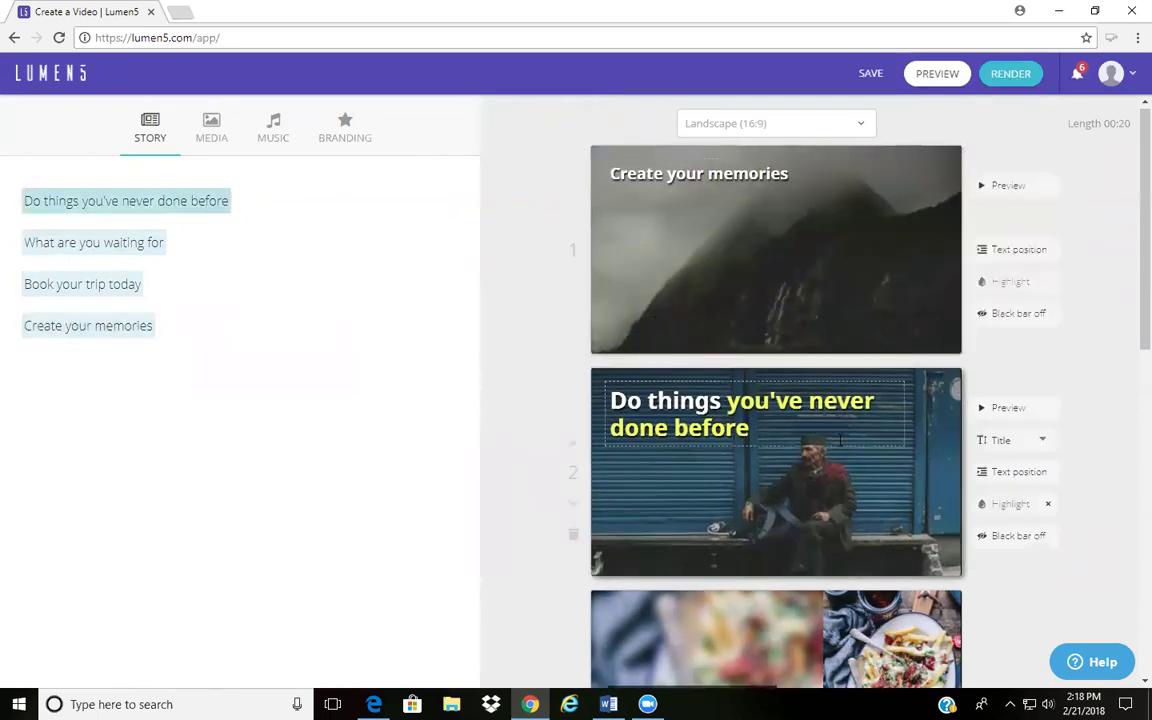
{"action": "scroll", "coordinate": [830, 430], "scroll_direction": "down", "scroll_amount": 3}
{"action": "scroll", "coordinate": [815, 400], "scroll_direction": "down", "scroll_amount": 1}
{"action": "scroll", "coordinate": [800, 380], "scroll_direction": "down", "scroll_amount": 2}
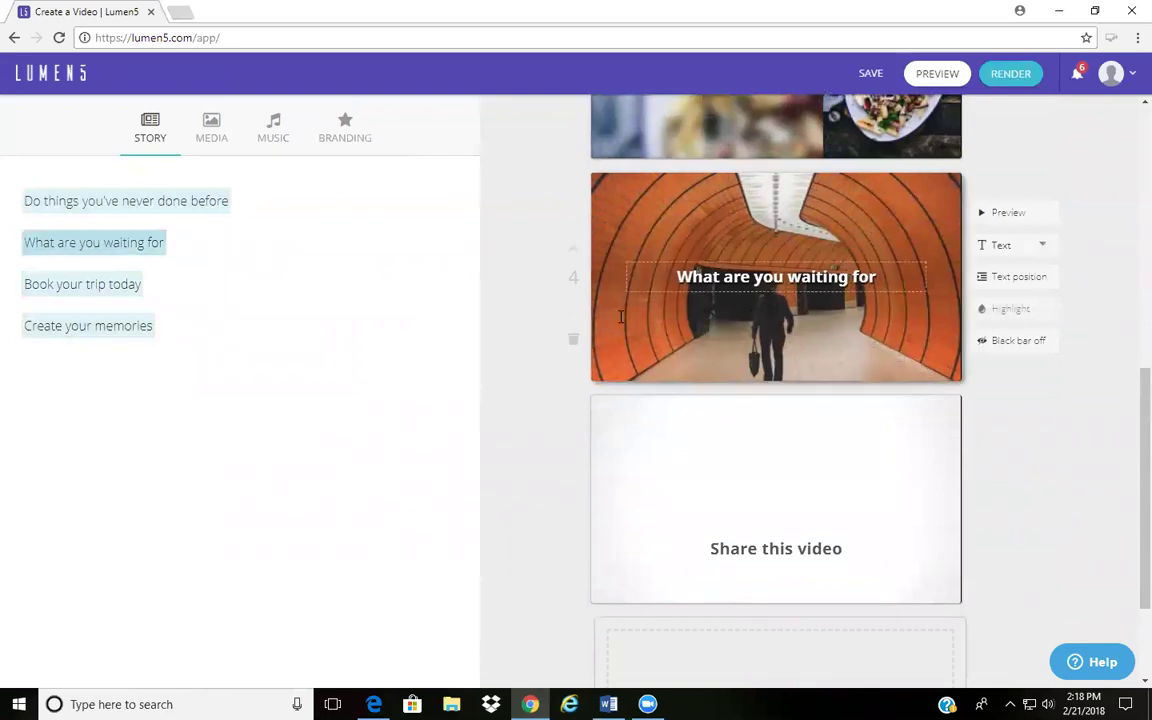
{"action": "scroll", "coordinate": [512, 337], "scroll_direction": "up", "scroll_amount": 2}
{"action": "scroll", "coordinate": [548, 314], "scroll_direction": "up", "scroll_amount": 2}
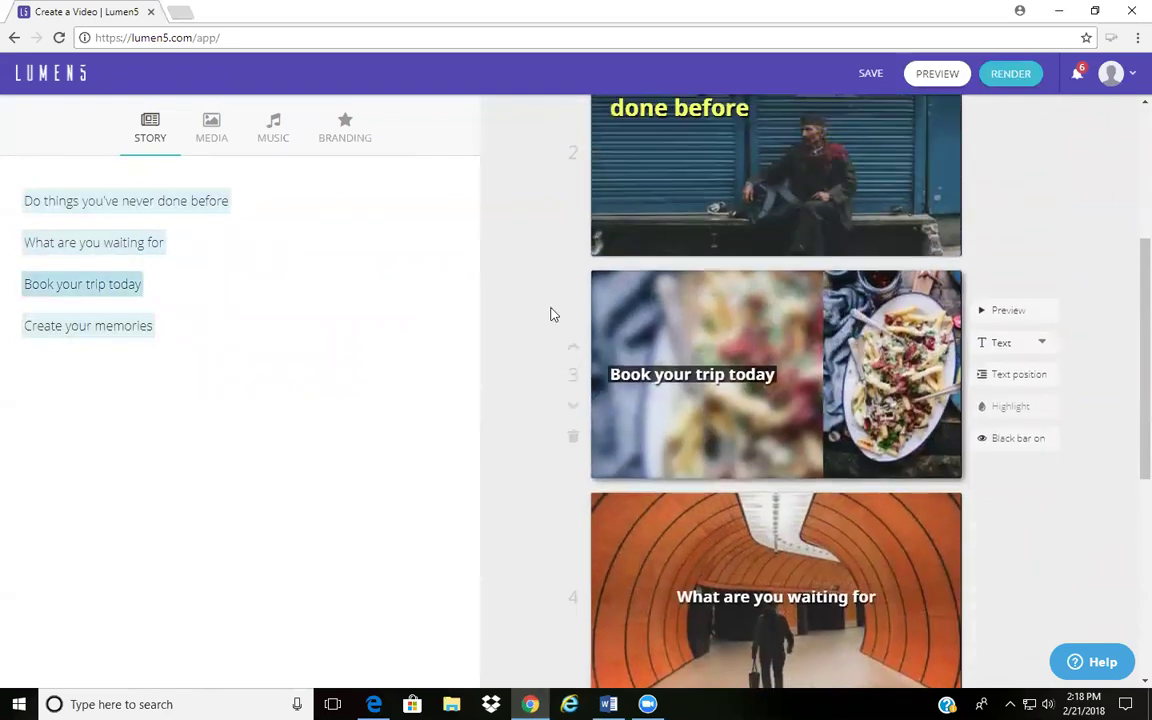
Move 'Book your trip today' below 'What are you waiting for' and bring up the stock media library.
{"action": "left_click", "coordinate": [574, 409]}
{"action": "scroll", "coordinate": [530, 430], "scroll_direction": "down", "scroll_amount": 2}
{"action": "scroll", "coordinate": [528, 420], "scroll_direction": "down", "scroll_amount": 2}
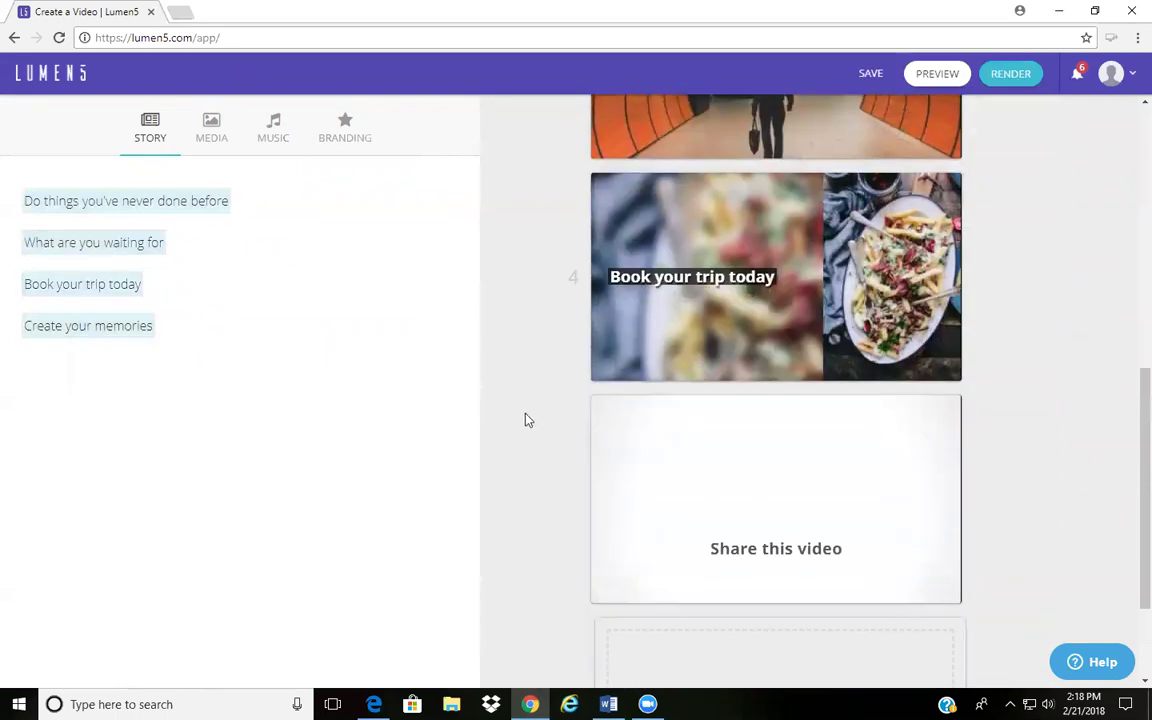
{"action": "scroll", "coordinate": [510, 435], "scroll_direction": "up", "scroll_amount": 2}
{"action": "scroll", "coordinate": [505, 435], "scroll_direction": "up", "scroll_amount": 4}
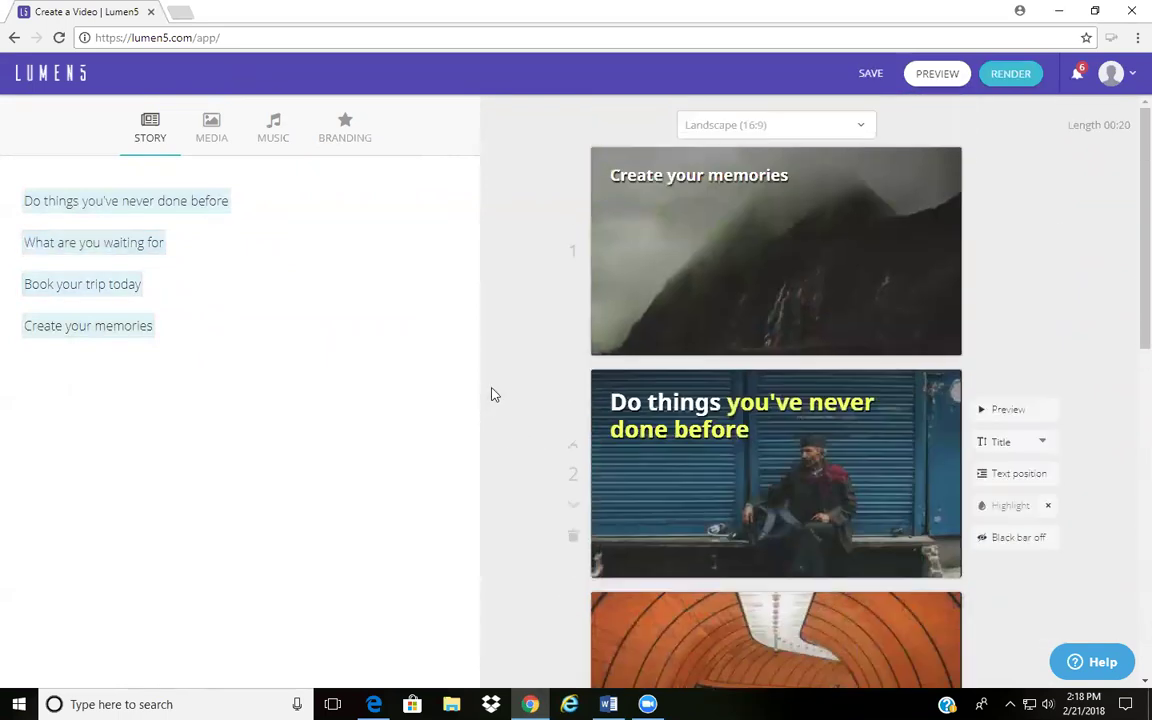
{"action": "left_click", "coordinate": [199, 144]}
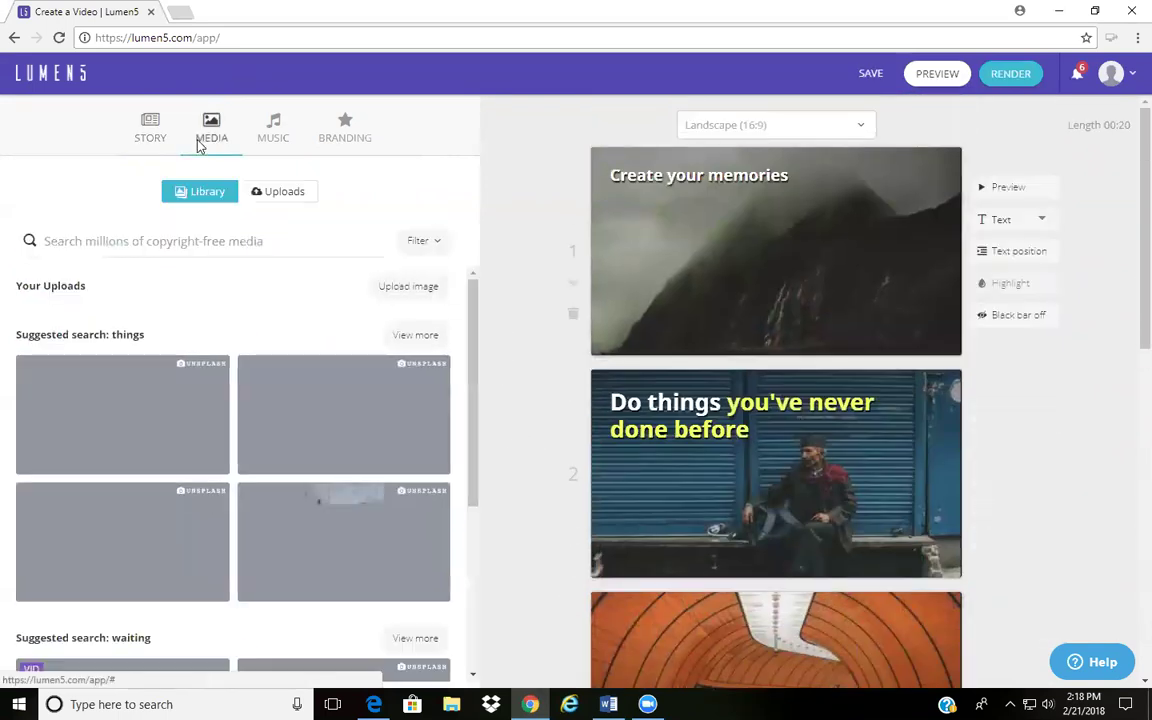
Search stock media for 'Vacation' and set the woman-on-terrace clip behind scene 1.
{"action": "left_click", "coordinate": [262, 244]}
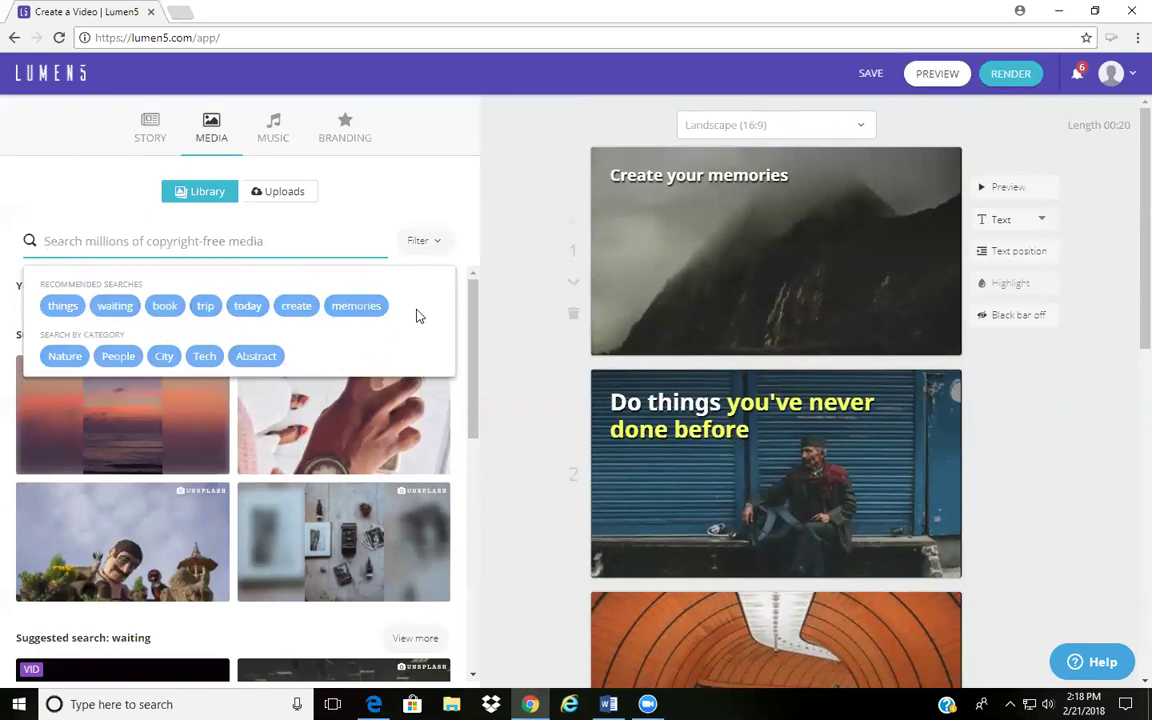
{"action": "left_click", "coordinate": [300, 246]}
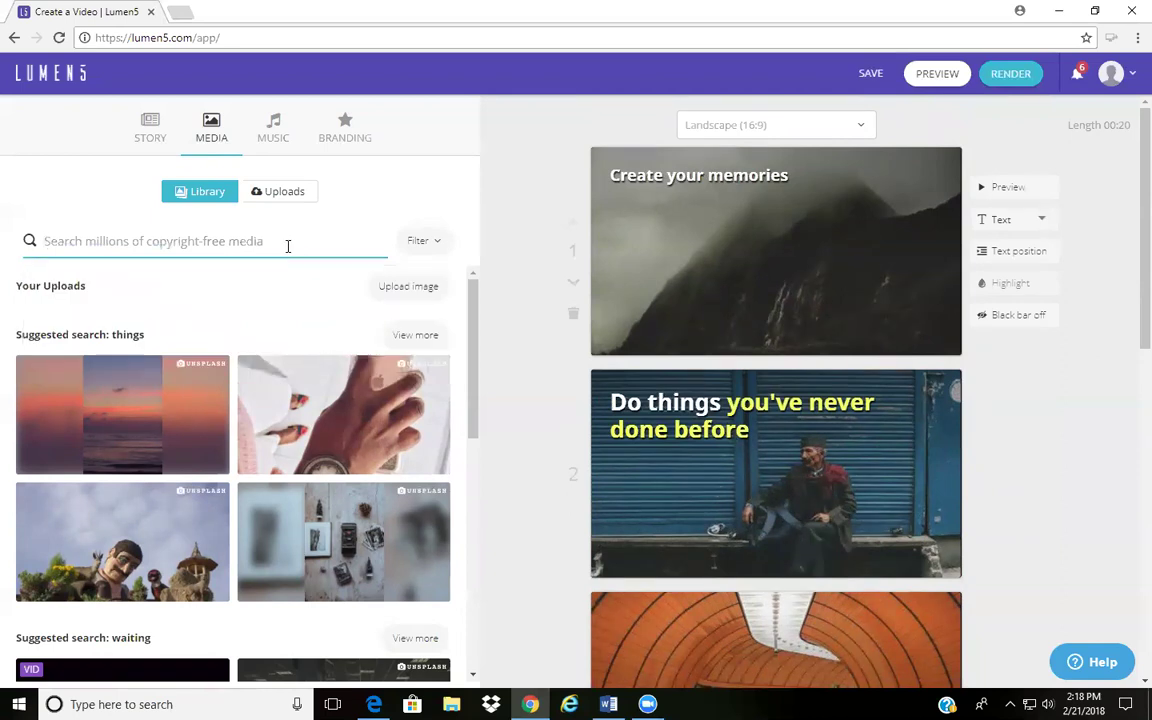
{"action": "type", "text": "vacation"}
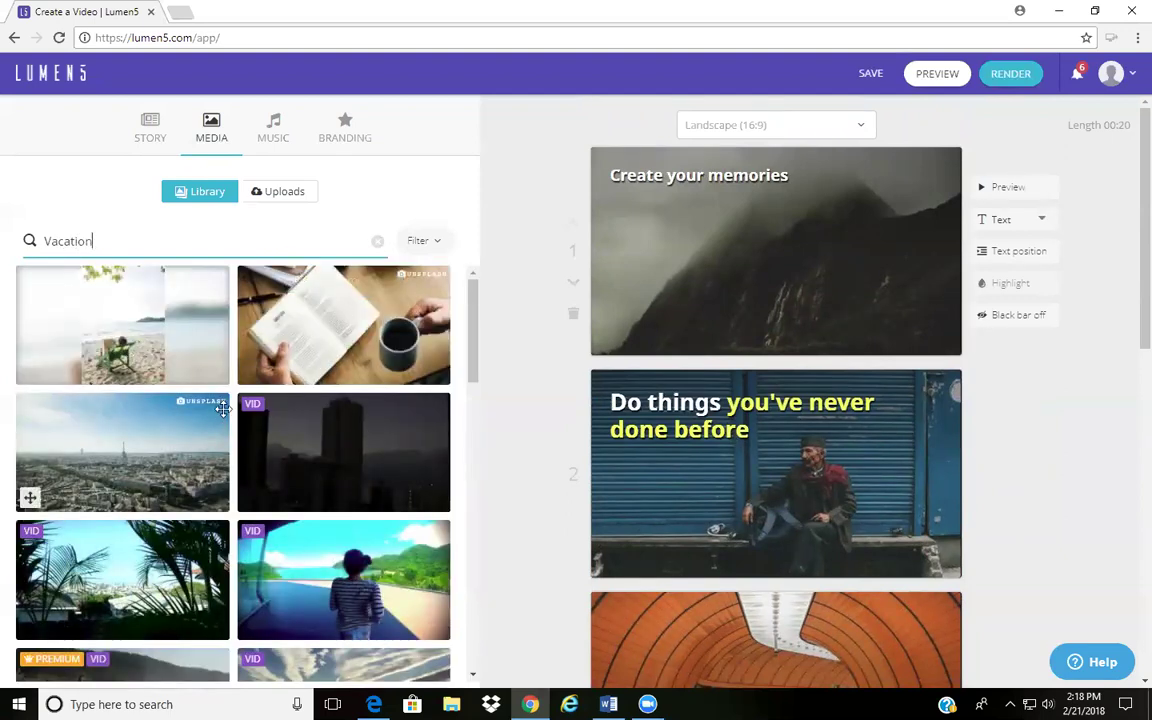
{"action": "scroll", "coordinate": [250, 412], "scroll_direction": "down", "scroll_amount": 3}
{"action": "mouse_move", "coordinate": [343, 420]}
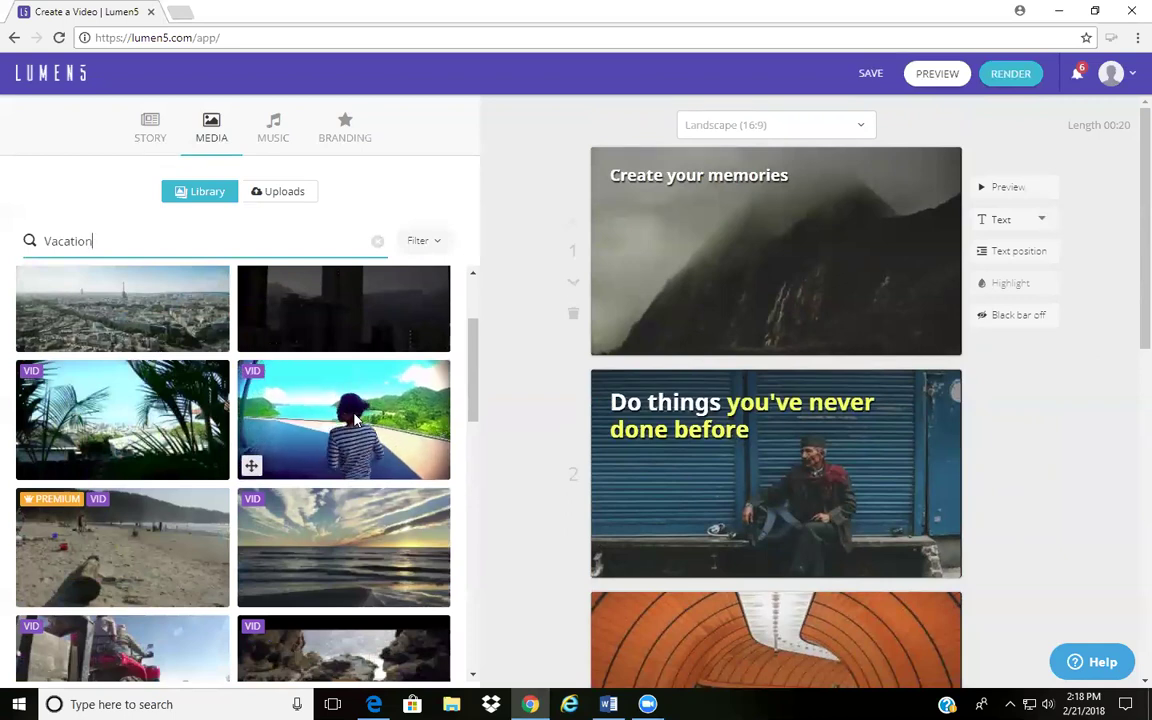
{"action": "left_click_drag", "start_coordinate": [355, 420], "coordinate": [840, 250]}
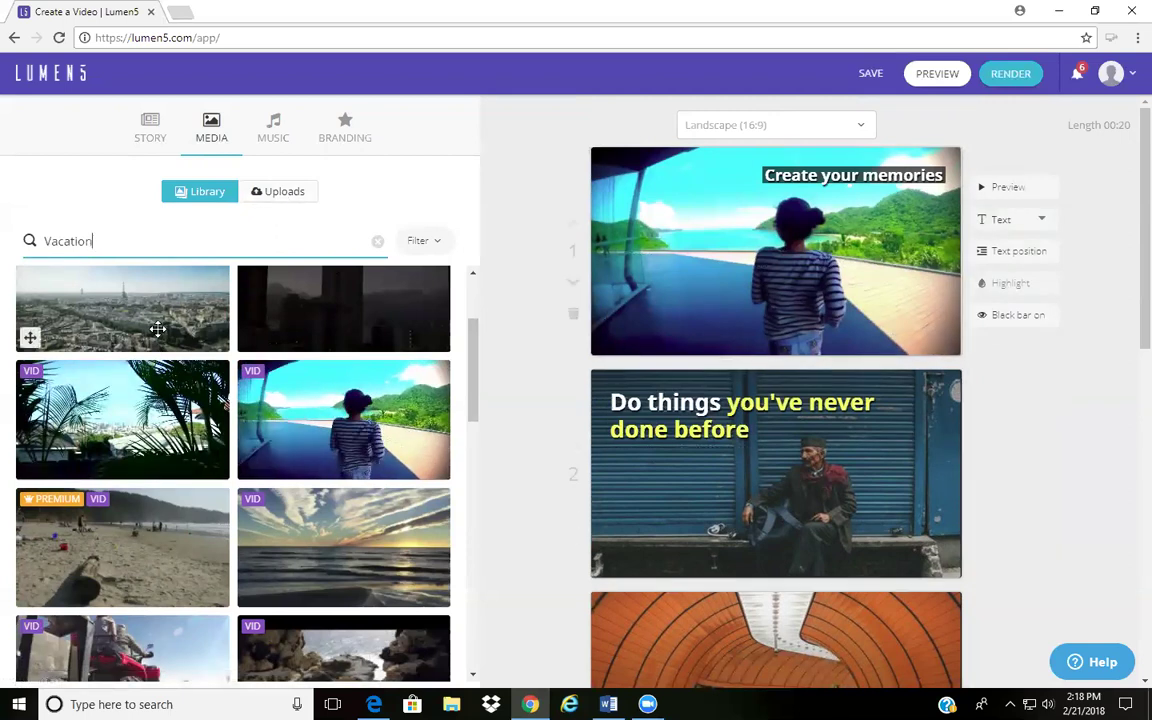
{"action": "scroll", "coordinate": [175, 336], "scroll_direction": "up", "scroll_amount": 1}
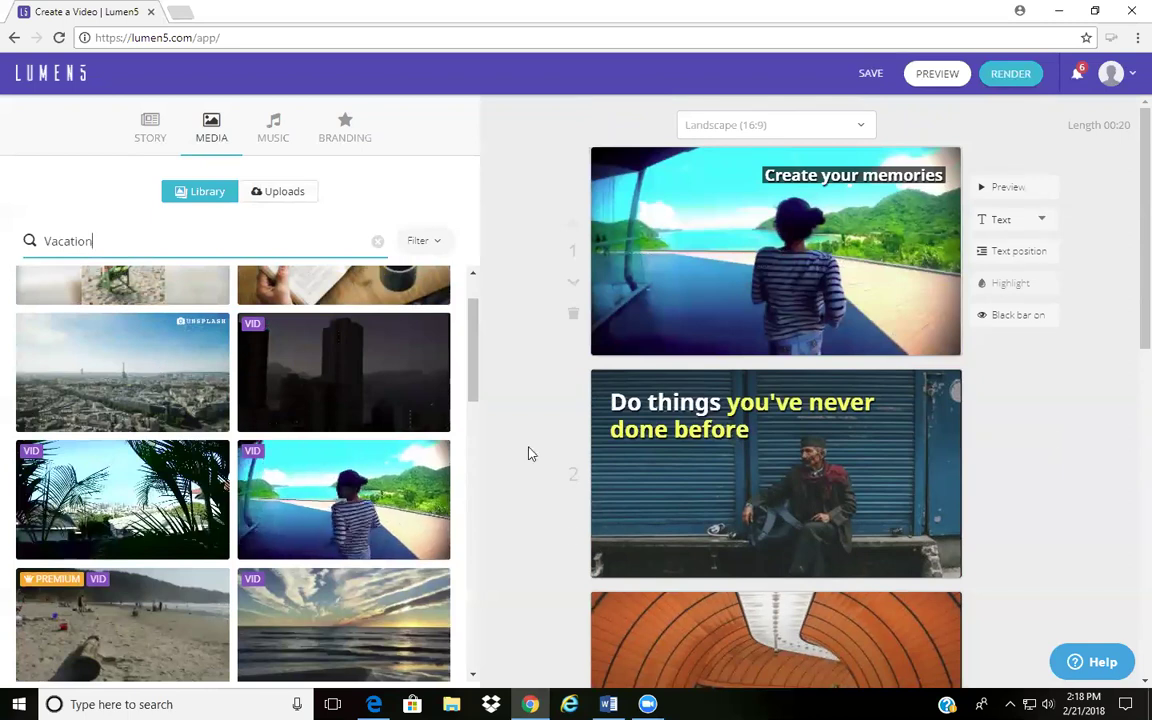
Turn off scene 1's black bar and keep 'Create your memories' positioned top-right.
{"action": "left_click", "coordinate": [1017, 194]}
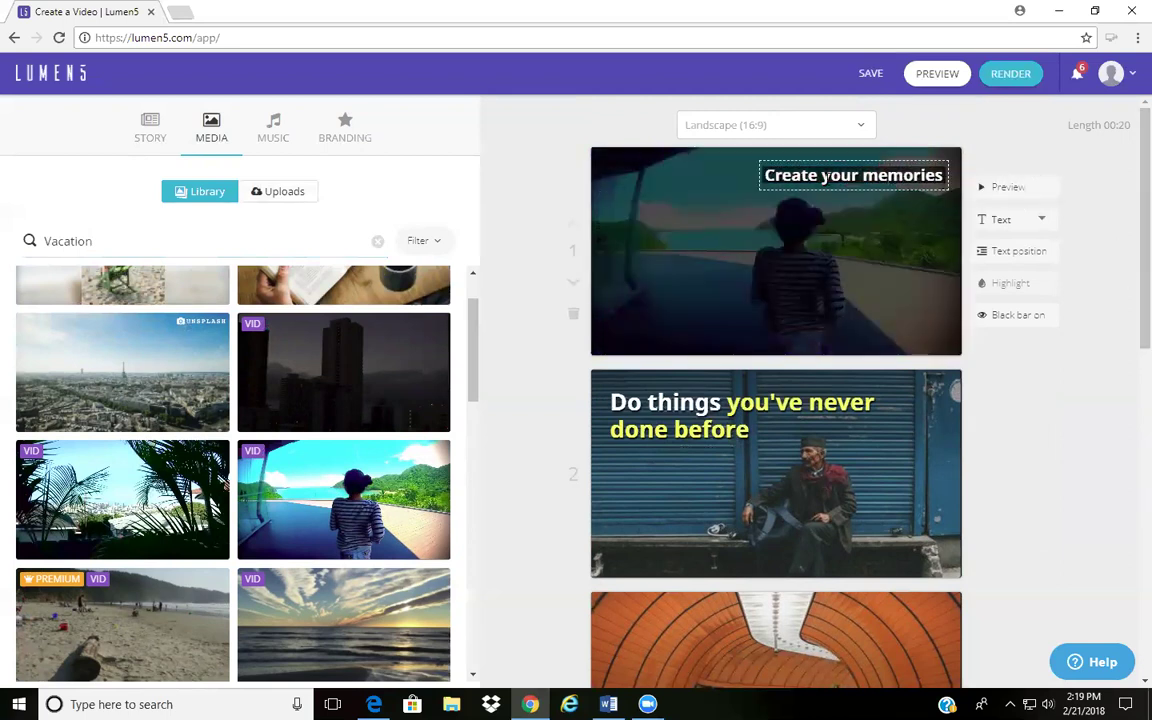
{"action": "left_click", "coordinate": [1020, 316]}
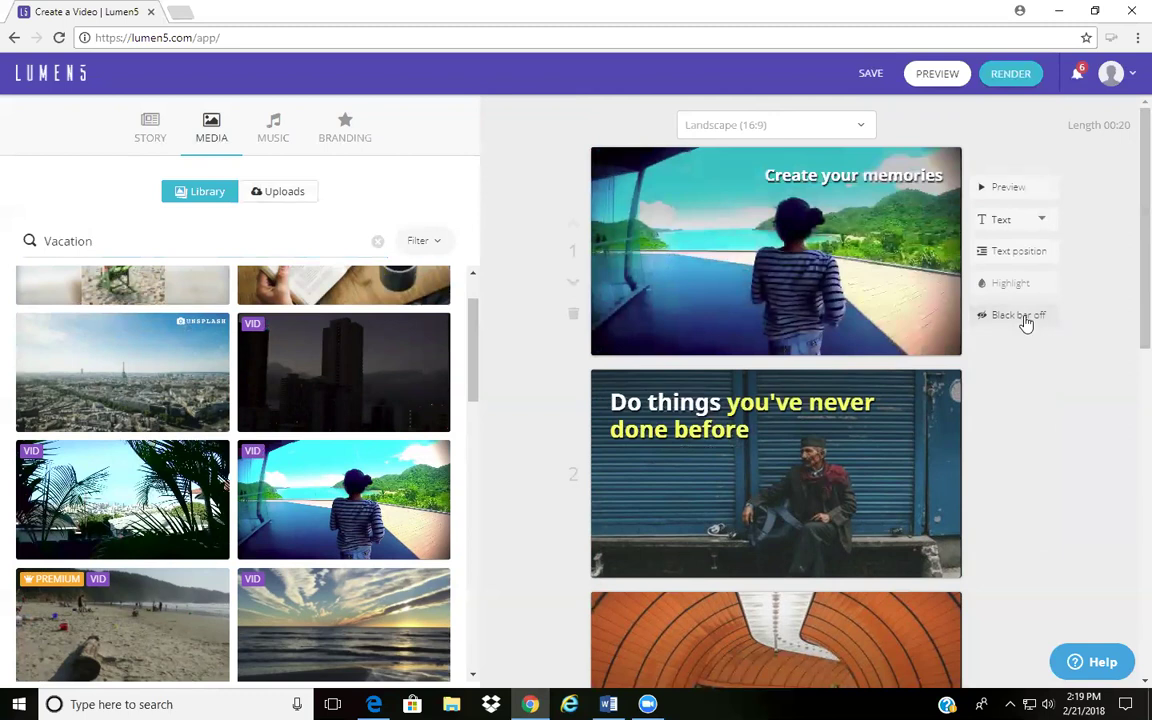
{"action": "left_click", "coordinate": [1026, 262]}
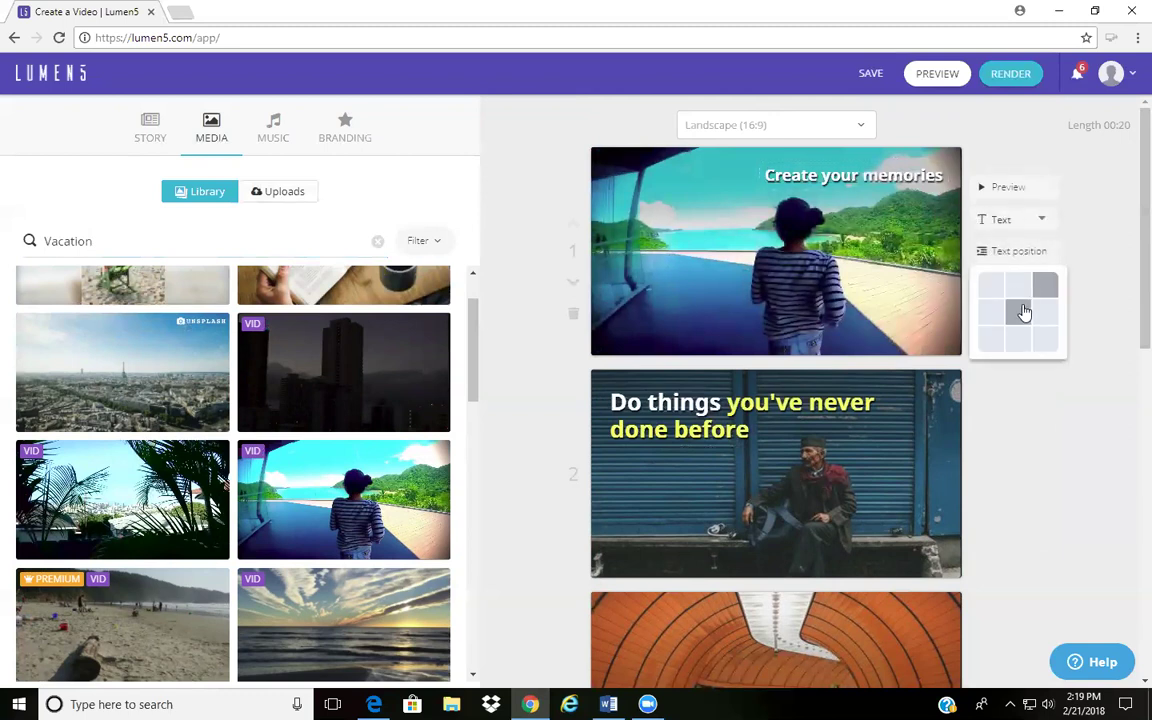
{"action": "left_click", "coordinate": [990, 287]}
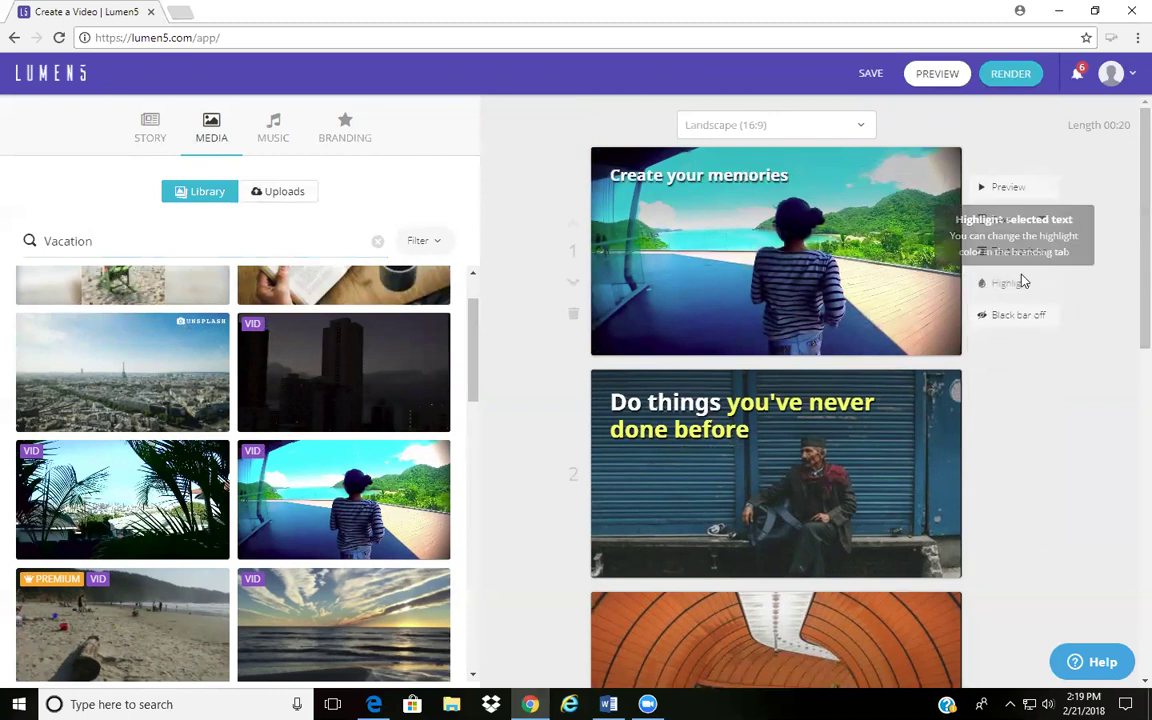
{"action": "left_click", "coordinate": [1026, 263]}
{"action": "left_click", "coordinate": [1045, 286]}
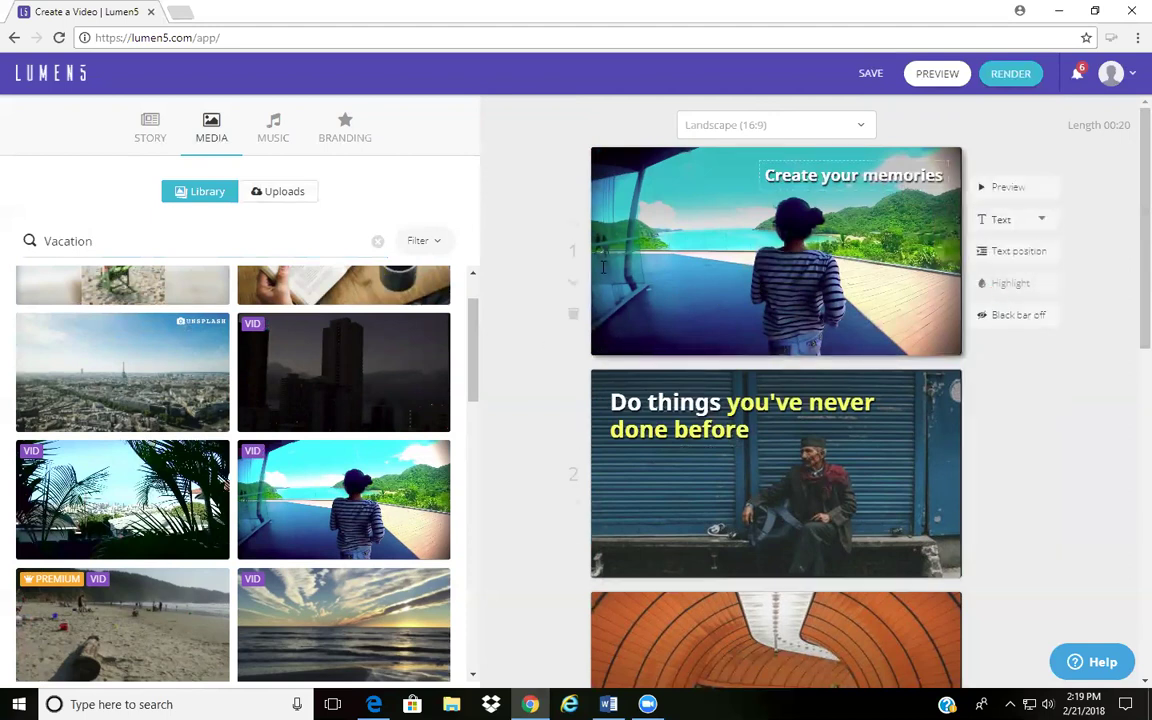
Set the rocky sea-cave clip from the Vacation results as scene 2's background.
{"action": "scroll", "coordinate": [681, 324], "scroll_direction": "down", "scroll_amount": 1}
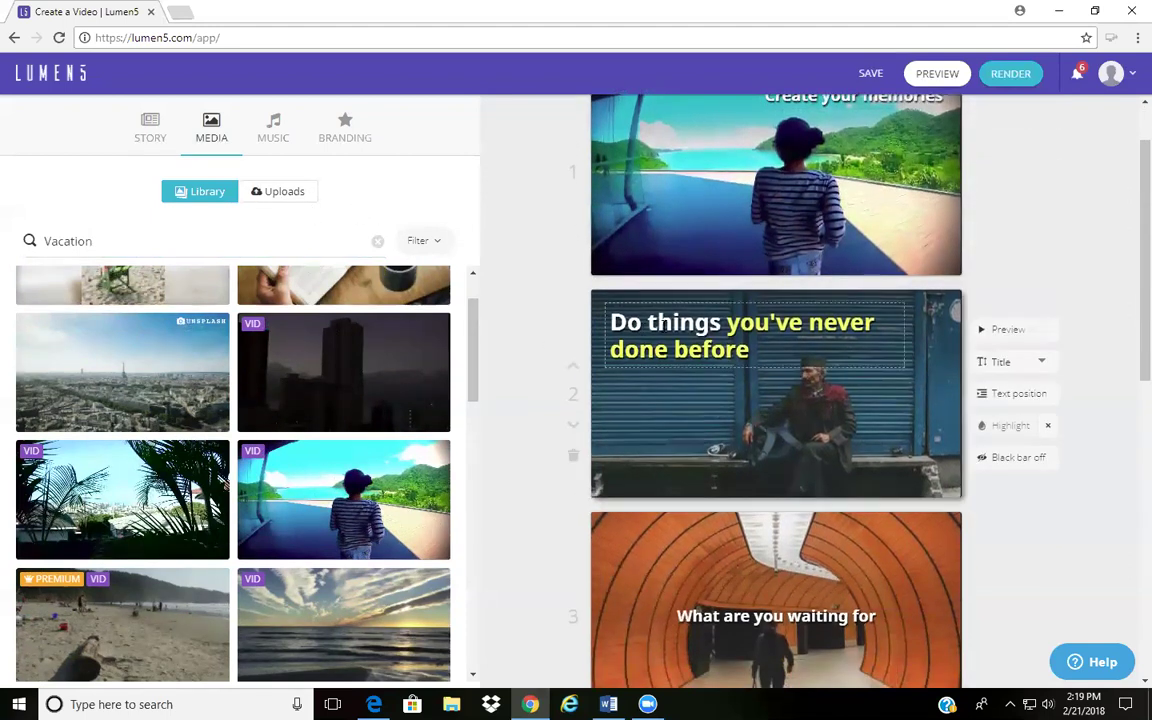
{"action": "scroll", "coordinate": [344, 385], "scroll_direction": "down", "scroll_amount": 2}
{"action": "scroll", "coordinate": [350, 387], "scroll_direction": "down", "scroll_amount": 1}
{"action": "scroll", "coordinate": [310, 378], "scroll_direction": "down", "scroll_amount": 2}
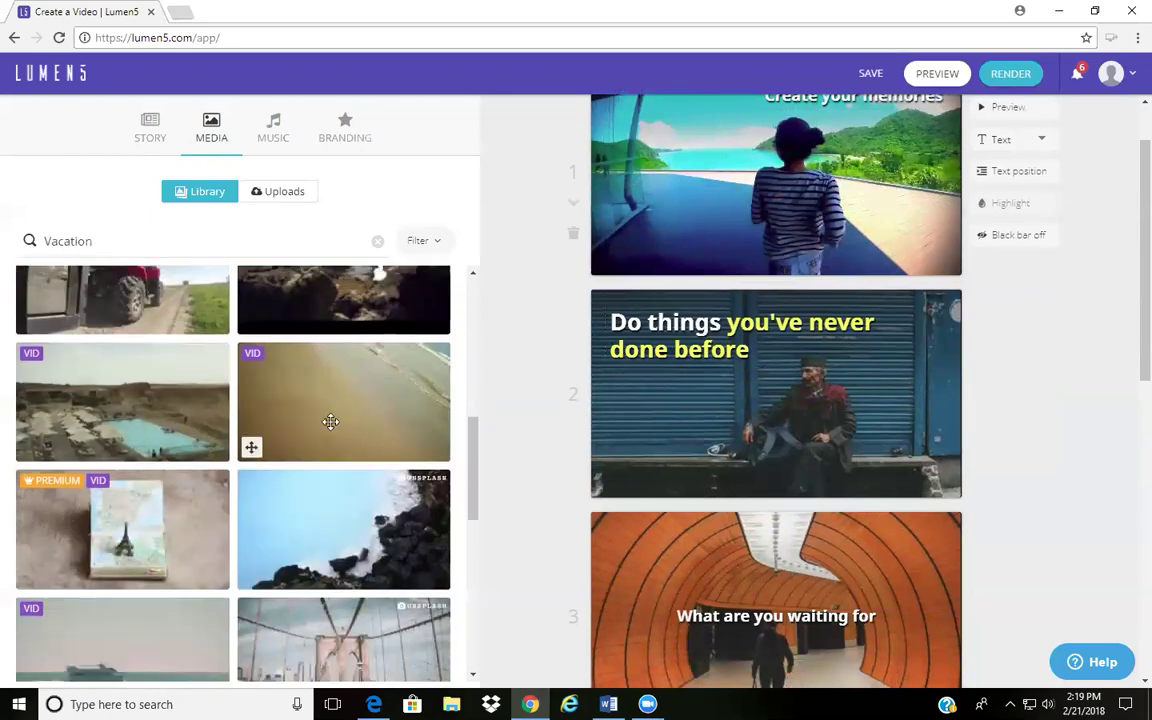
{"action": "scroll", "coordinate": [275, 395], "scroll_direction": "down", "scroll_amount": 1}
{"action": "scroll", "coordinate": [270, 402], "scroll_direction": "down", "scroll_amount": 2}
{"action": "scroll", "coordinate": [272, 405], "scroll_direction": "down", "scroll_amount": 2}
{"action": "scroll", "coordinate": [274, 408], "scroll_direction": "down", "scroll_amount": 2}
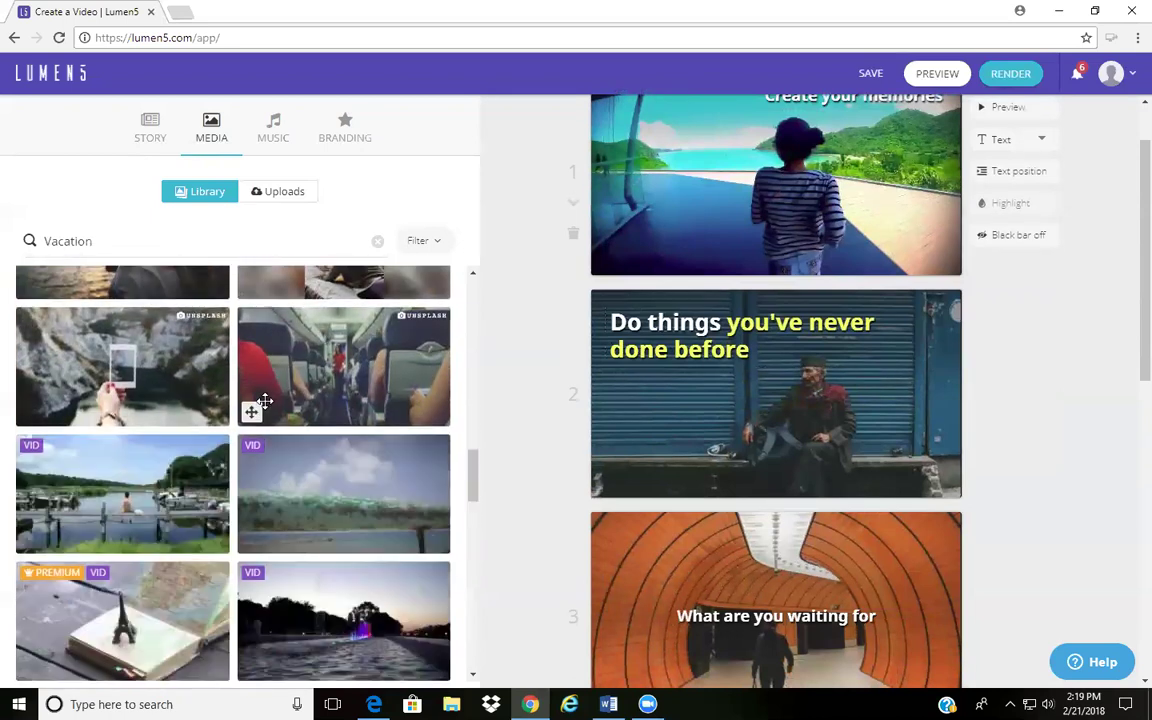
{"action": "scroll", "coordinate": [276, 412], "scroll_direction": "up", "scroll_amount": 1}
{"action": "scroll", "coordinate": [265, 420], "scroll_direction": "down", "scroll_amount": 2}
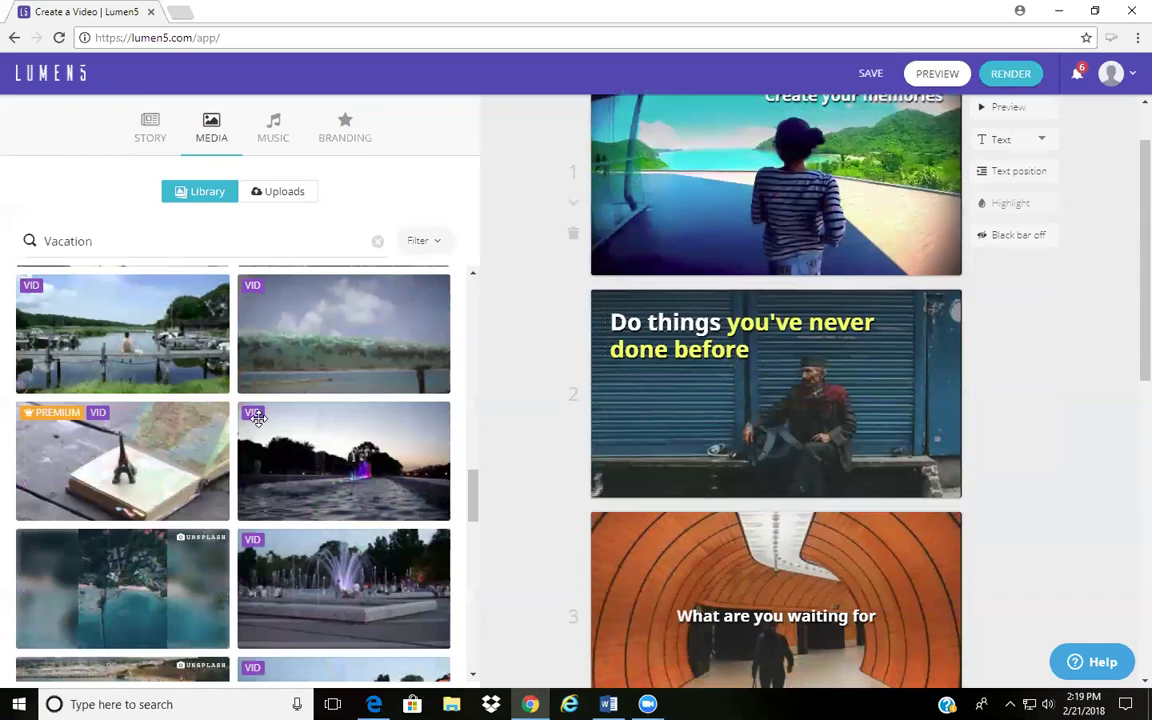
{"action": "scroll", "coordinate": [256, 418], "scroll_direction": "down", "scroll_amount": 1}
{"action": "scroll", "coordinate": [256, 418], "scroll_direction": "down", "scroll_amount": 2}
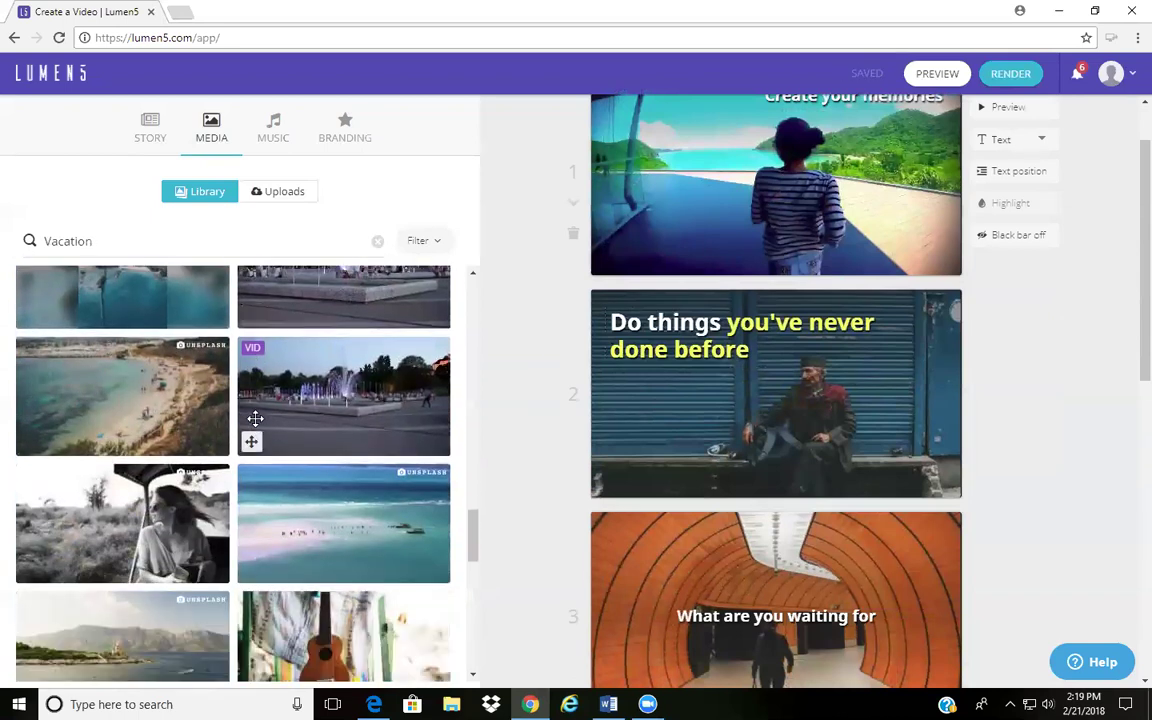
{"action": "scroll", "coordinate": [255, 418], "scroll_direction": "down", "scroll_amount": 2}
{"action": "scroll", "coordinate": [255, 419], "scroll_direction": "down", "scroll_amount": 2}
{"action": "scroll", "coordinate": [254, 419], "scroll_direction": "down", "scroll_amount": 2}
{"action": "scroll", "coordinate": [254, 419], "scroll_direction": "down", "scroll_amount": 2}
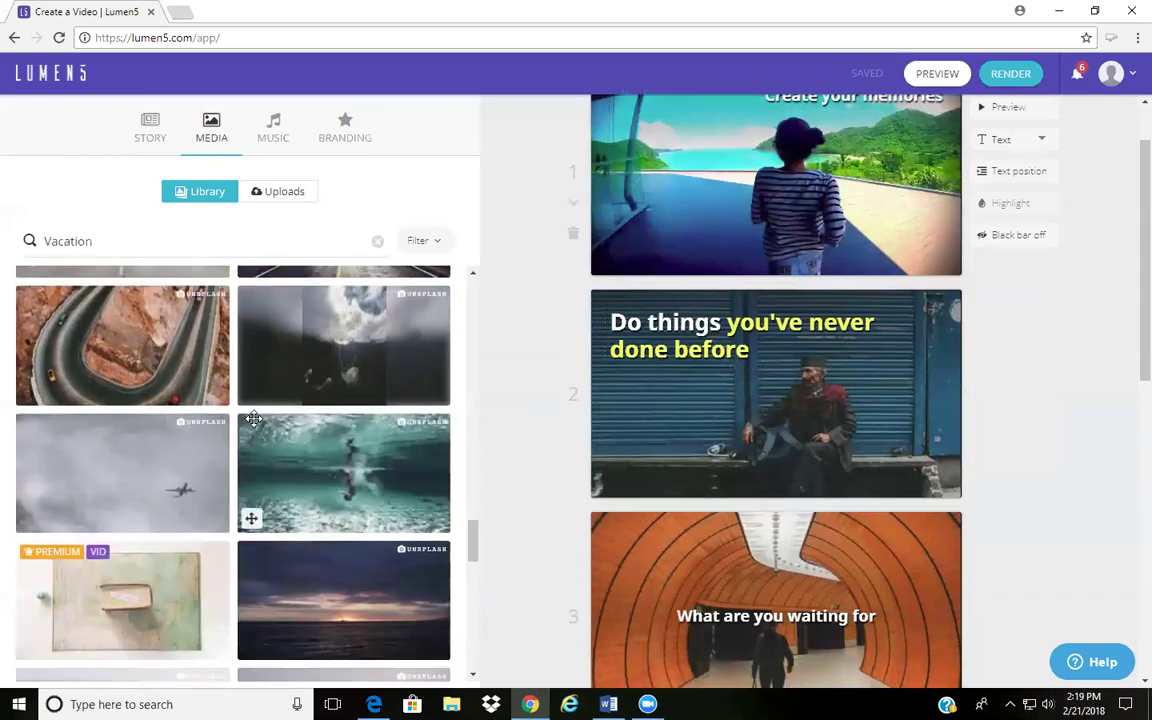
{"action": "scroll", "coordinate": [254, 419], "scroll_direction": "down", "scroll_amount": 2}
{"action": "scroll", "coordinate": [253, 419], "scroll_direction": "down", "scroll_amount": 2}
{"action": "scroll", "coordinate": [252, 419], "scroll_direction": "down", "scroll_amount": 2}
{"action": "scroll", "coordinate": [253, 419], "scroll_direction": "down", "scroll_amount": 2}
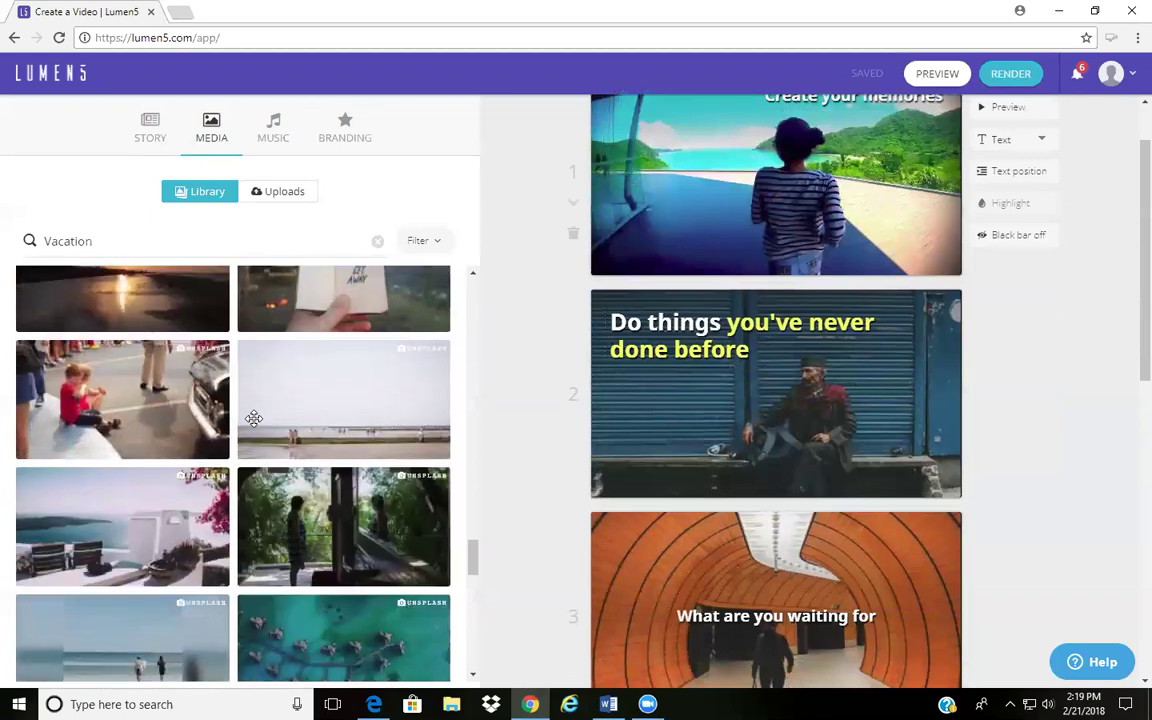
{"action": "scroll", "coordinate": [253, 419], "scroll_direction": "down", "scroll_amount": 2}
{"action": "scroll", "coordinate": [254, 418], "scroll_direction": "down", "scroll_amount": 2}
{"action": "scroll", "coordinate": [254, 418], "scroll_direction": "down", "scroll_amount": 2}
{"action": "scroll", "coordinate": [253, 418], "scroll_direction": "down", "scroll_amount": 2}
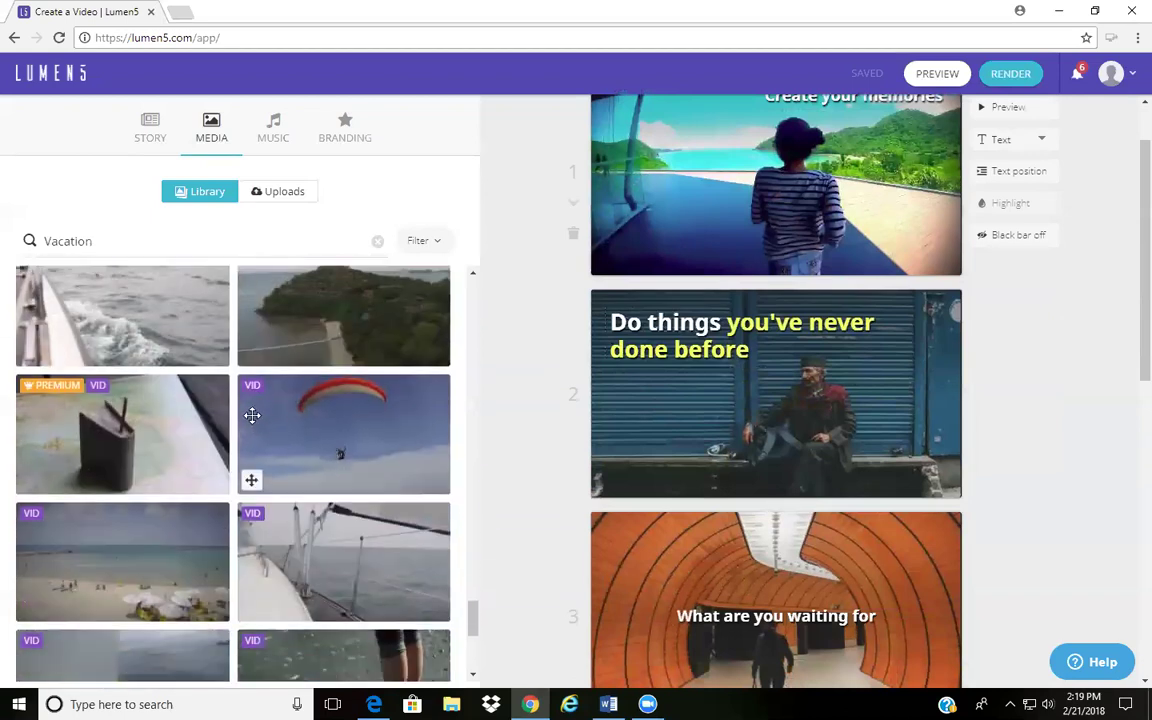
{"action": "scroll", "coordinate": [249, 416], "scroll_direction": "down", "scroll_amount": 2}
{"action": "scroll", "coordinate": [247, 417], "scroll_direction": "down", "scroll_amount": 2}
{"action": "scroll", "coordinate": [244, 418], "scroll_direction": "down", "scroll_amount": 2}
{"action": "scroll", "coordinate": [242, 418], "scroll_direction": "down", "scroll_amount": 2}
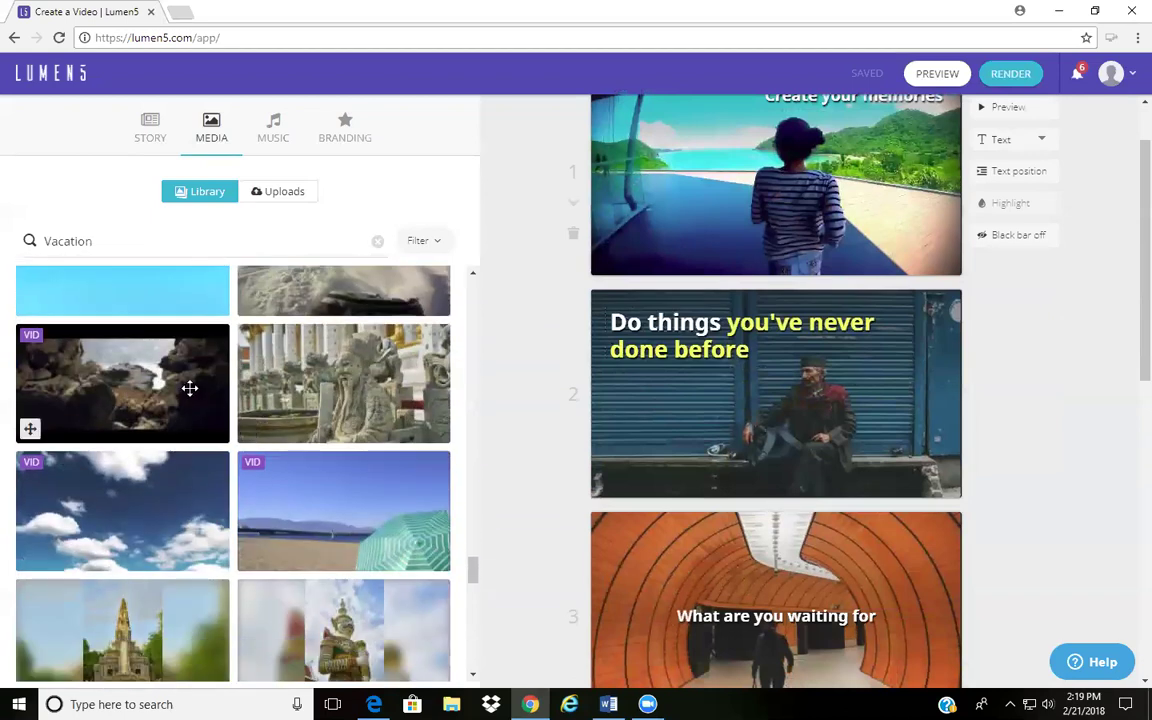
{"action": "scroll", "coordinate": [250, 379], "scroll_direction": "down", "scroll_amount": 2}
{"action": "scroll", "coordinate": [240, 390], "scroll_direction": "down", "scroll_amount": 2}
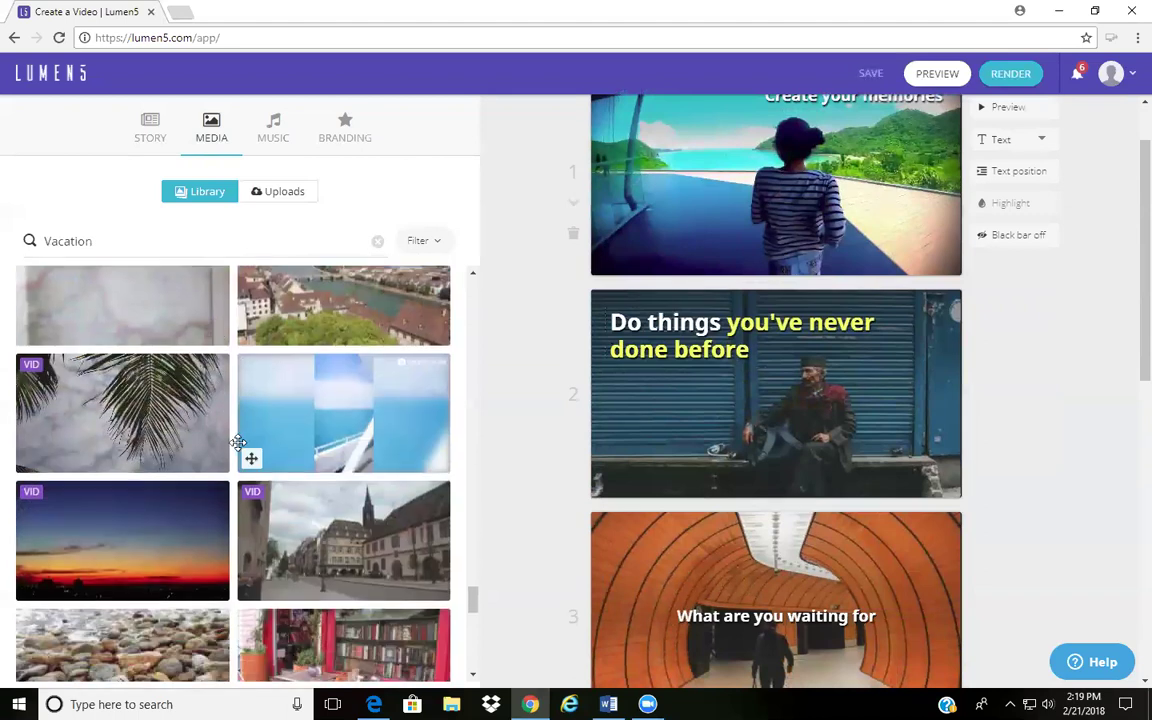
{"action": "scroll", "coordinate": [225, 410], "scroll_direction": "down", "scroll_amount": 2}
{"action": "scroll", "coordinate": [236, 440], "scroll_direction": "down", "scroll_amount": 4}
{"action": "left_click_drag", "start_coordinate": [141, 391], "coordinate": [769, 424]}
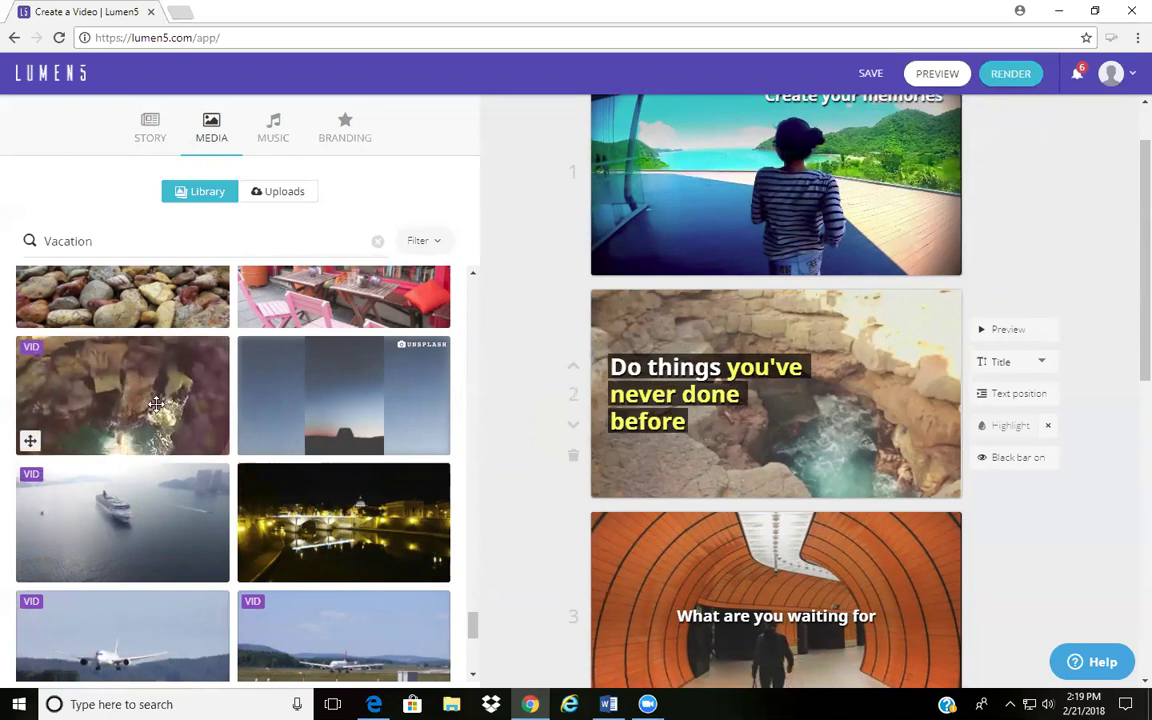
Replace scene 4's food image with the airplane-landing video.
{"action": "scroll", "coordinate": [545, 400], "scroll_direction": "down", "scroll_amount": 3}
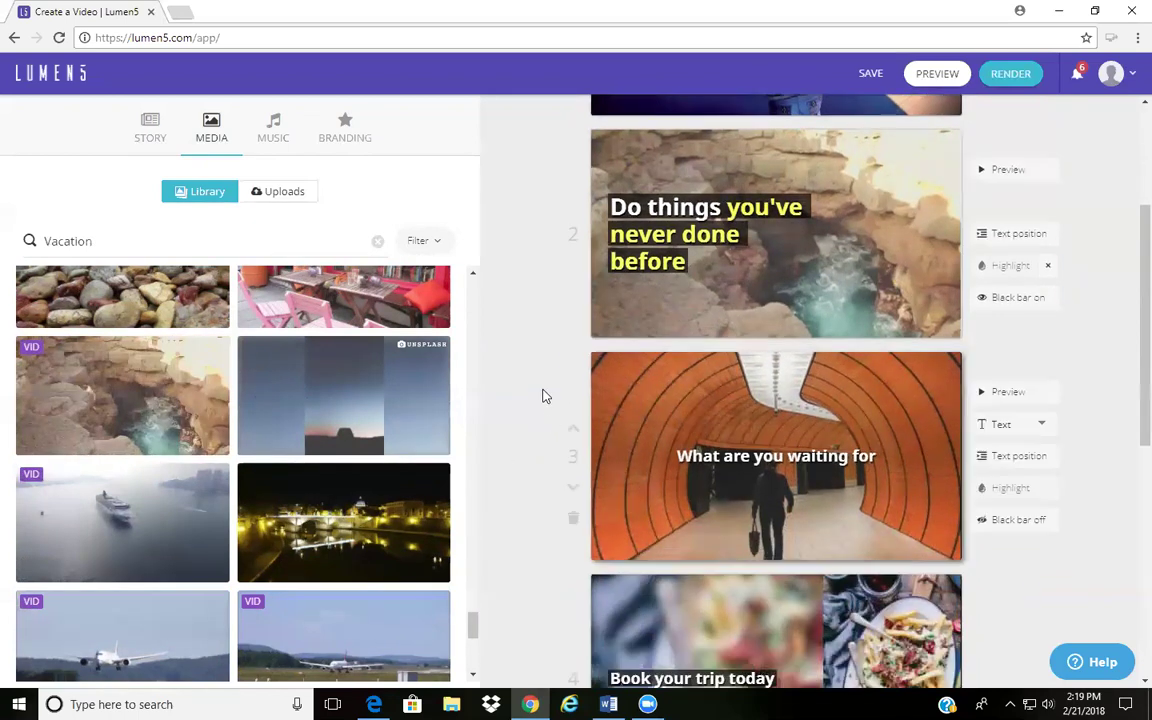
{"action": "scroll", "coordinate": [250, 470], "scroll_direction": "down", "scroll_amount": 1}
{"action": "scroll", "coordinate": [300, 480], "scroll_direction": "down", "scroll_amount": 2}
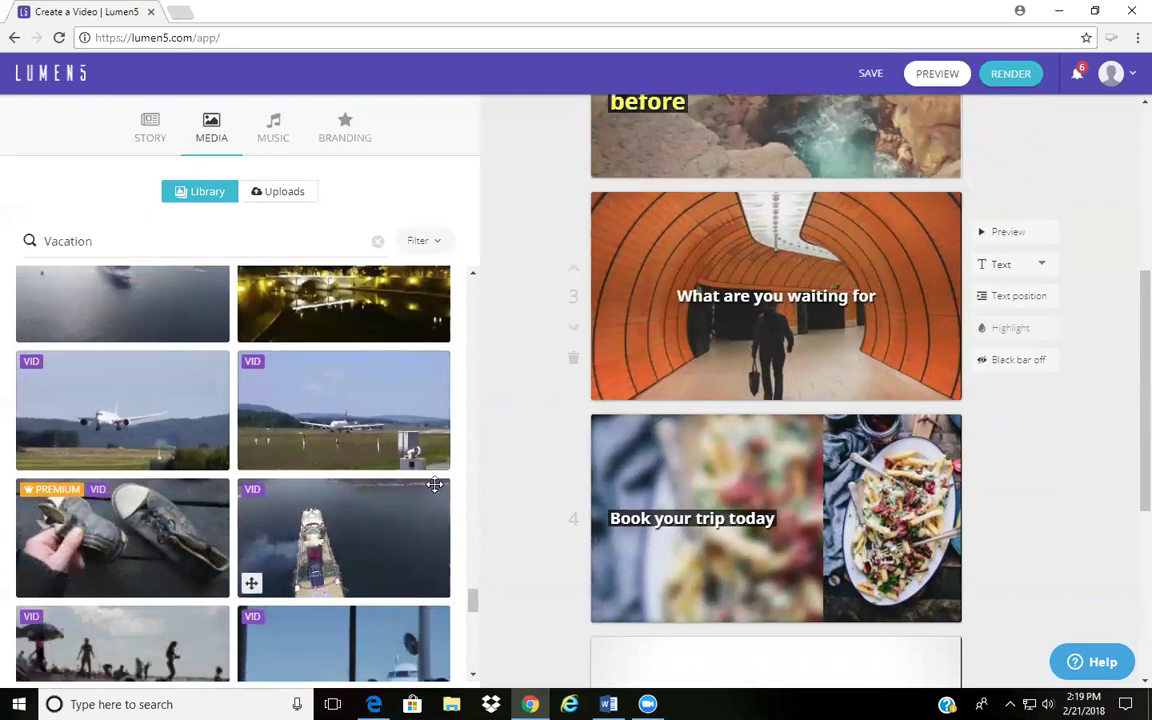
{"action": "scroll", "coordinate": [340, 488], "scroll_direction": "down", "scroll_amount": 3}
{"action": "scroll", "coordinate": [300, 495], "scroll_direction": "up", "scroll_amount": 1}
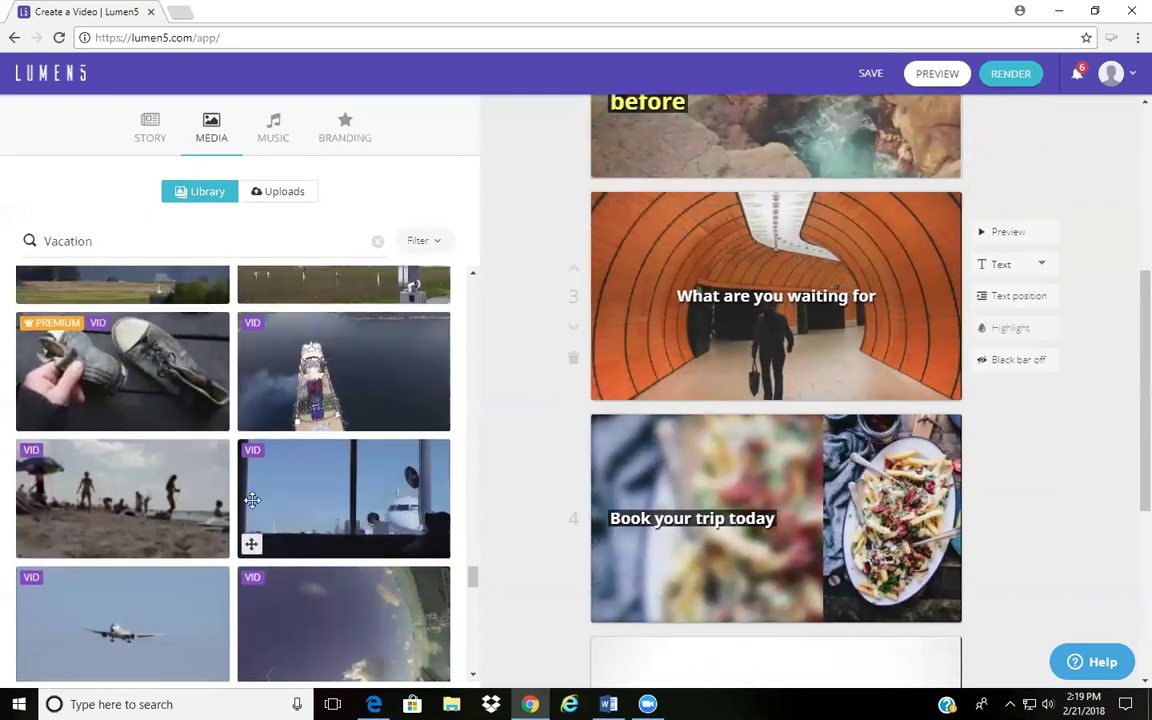
{"action": "scroll", "coordinate": [236, 470], "scroll_direction": "up", "scroll_amount": 2}
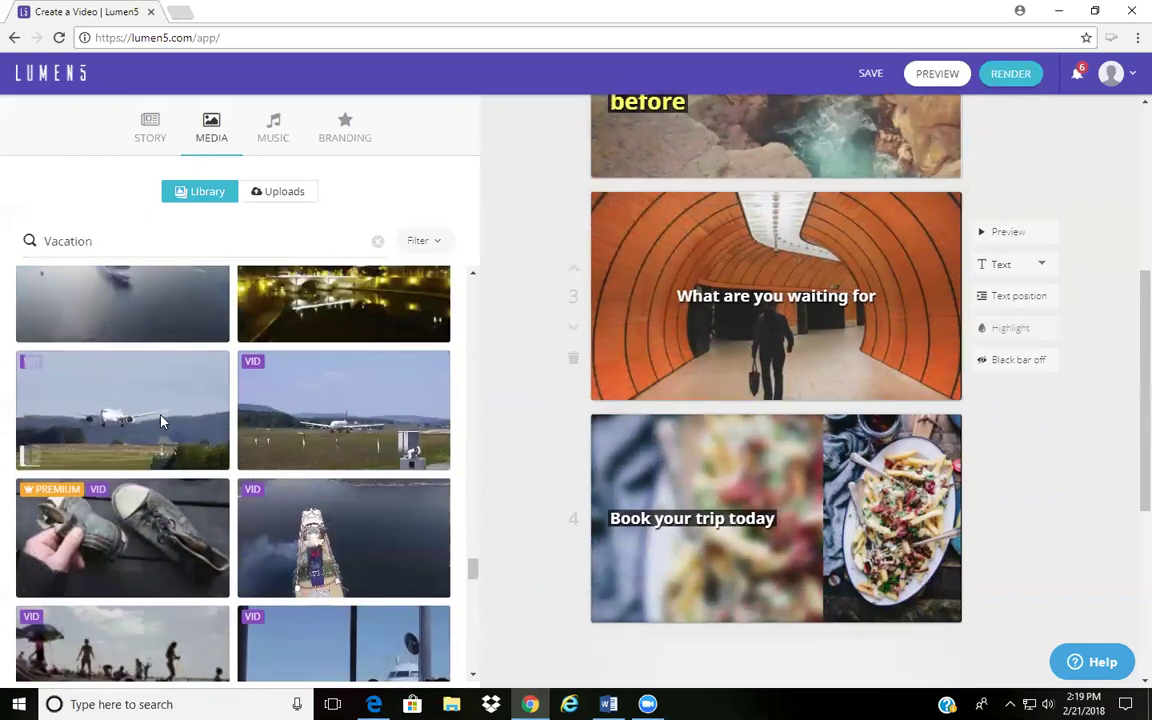
{"action": "left_click_drag", "start_coordinate": [155, 402], "coordinate": [800, 533]}
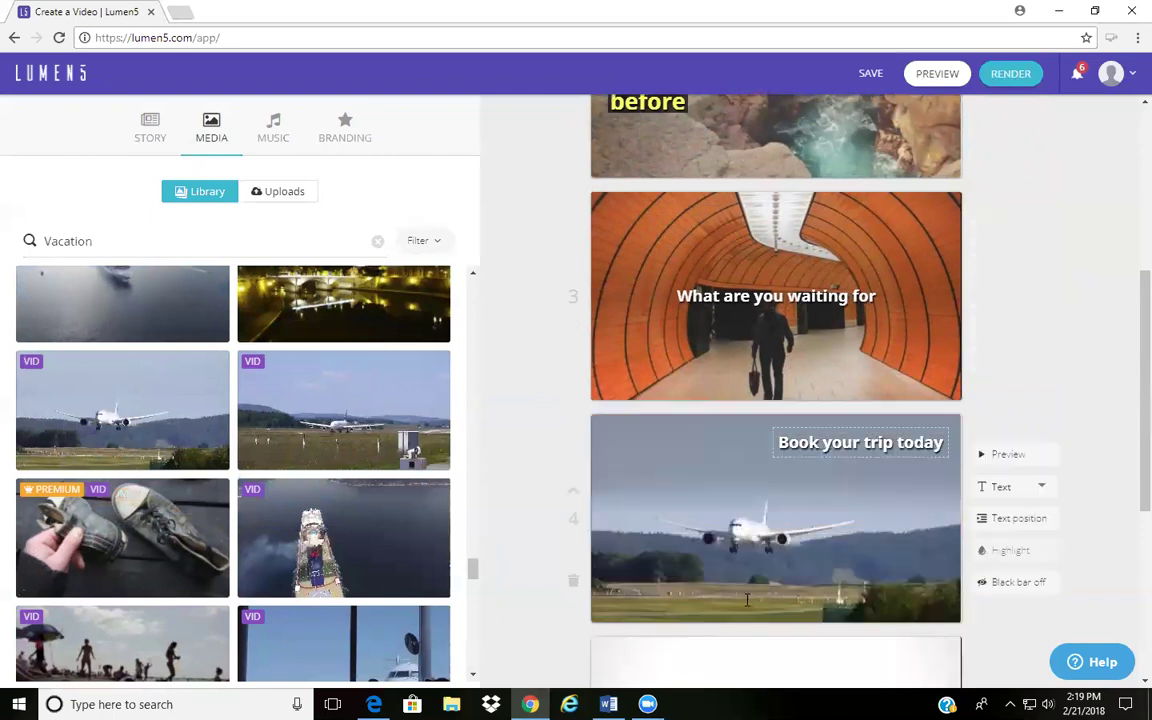
{"action": "mouse_move", "coordinate": [122, 410]}
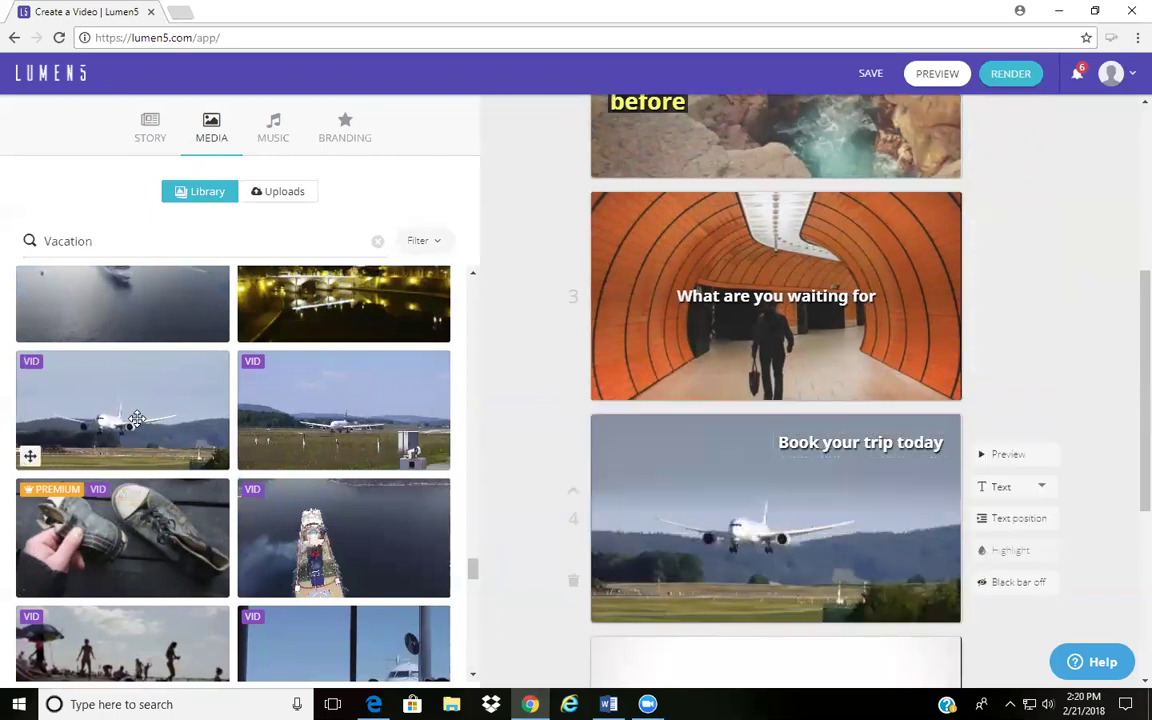
{"action": "scroll", "coordinate": [320, 445], "scroll_direction": "down", "scroll_amount": 2}
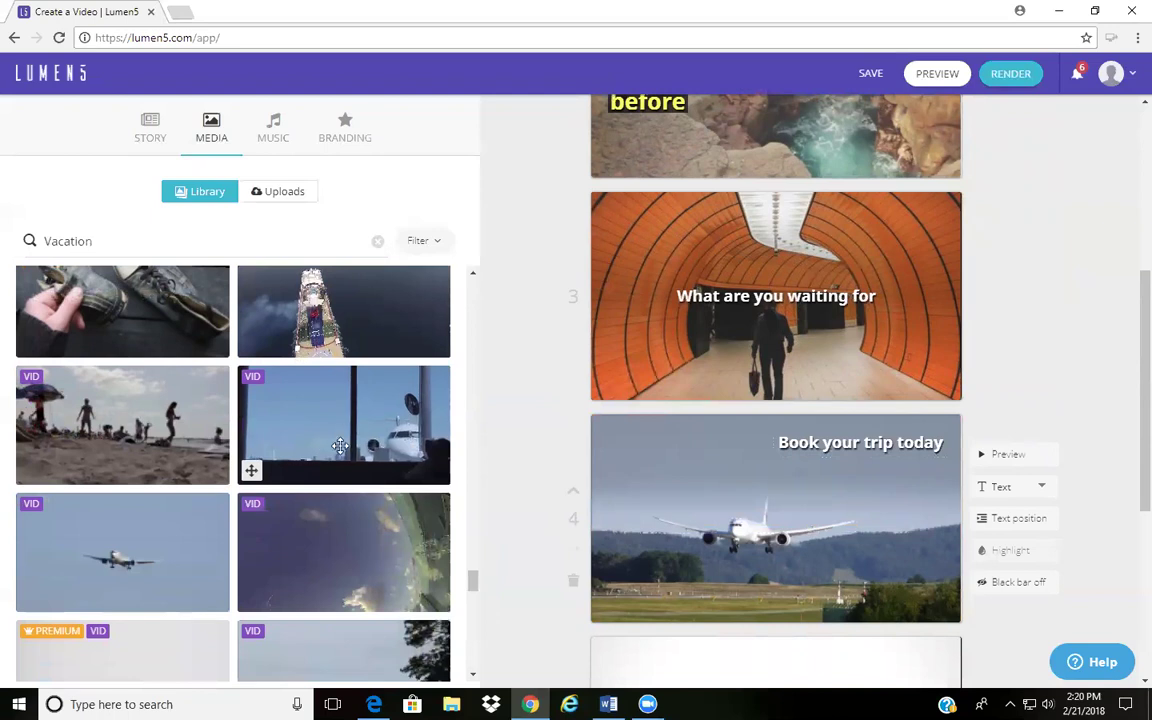
{"action": "scroll", "coordinate": [285, 300], "scroll_direction": "up", "scroll_amount": 3}
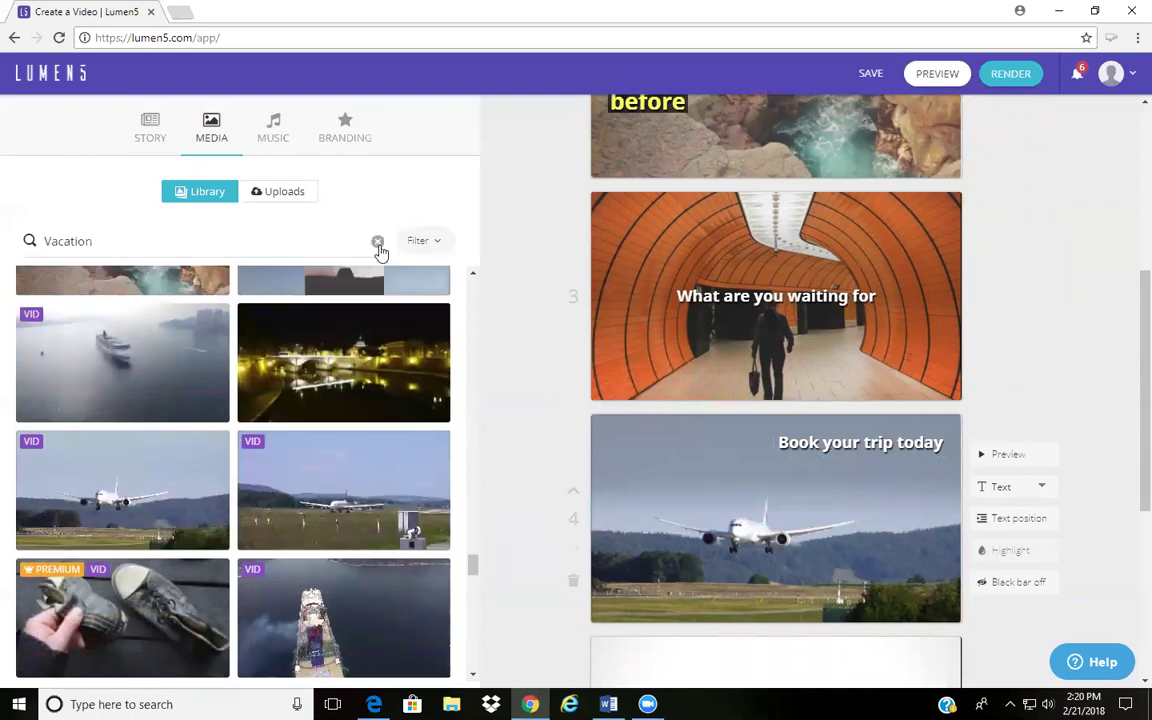
Search media for 'waiting' and put the train-station man clip behind scene 3.
{"action": "left_click", "coordinate": [377, 241]}
{"action": "left_click", "coordinate": [285, 241]}
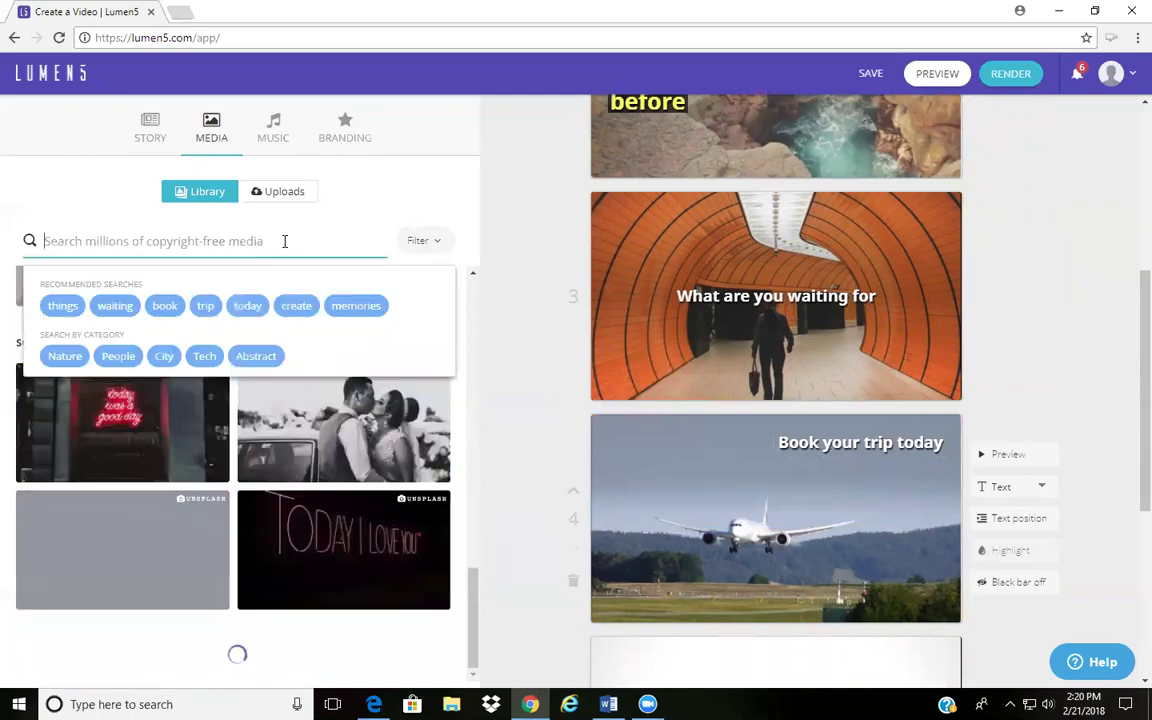
{"action": "left_click", "coordinate": [115, 306]}
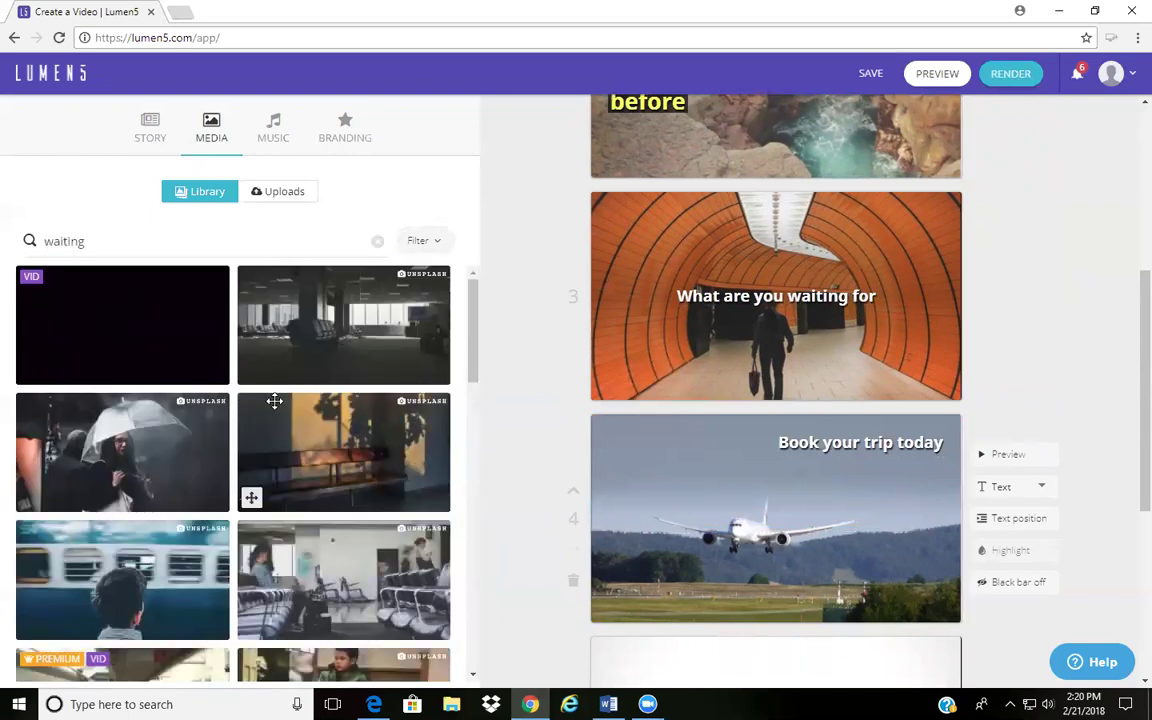
{"action": "scroll", "coordinate": [244, 388], "scroll_direction": "down", "scroll_amount": 2}
{"action": "scroll", "coordinate": [233, 373], "scroll_direction": "down", "scroll_amount": 2}
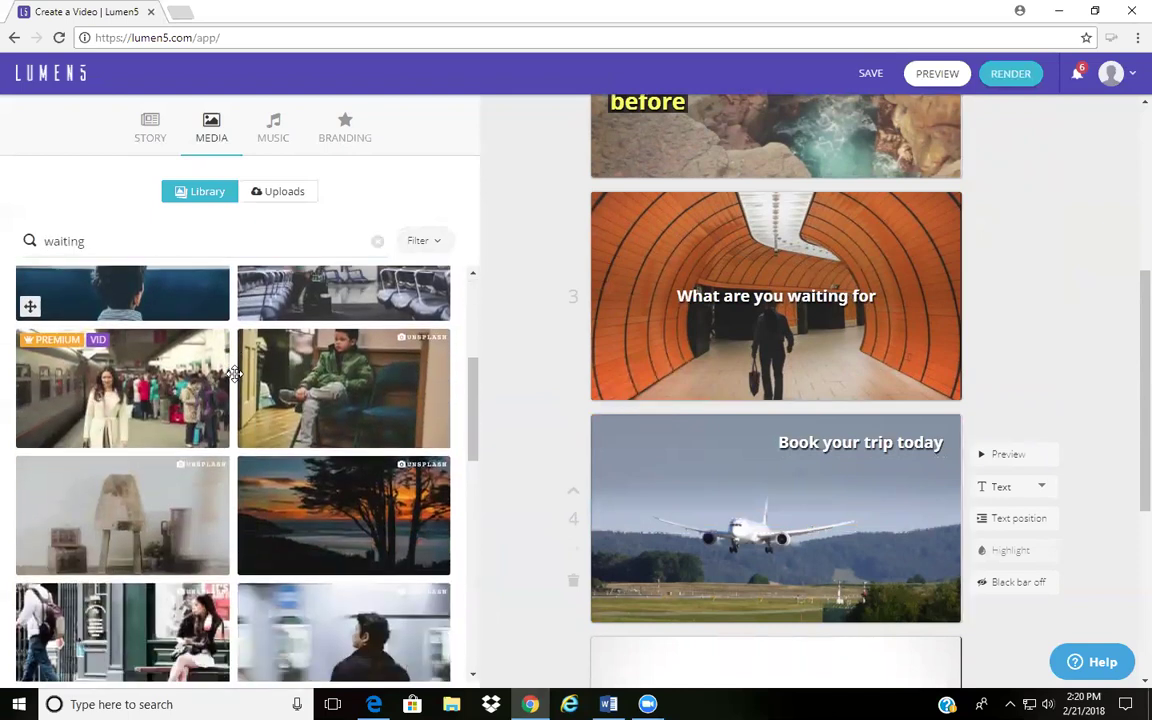
{"action": "scroll", "coordinate": [244, 386], "scroll_direction": "down", "scroll_amount": 2}
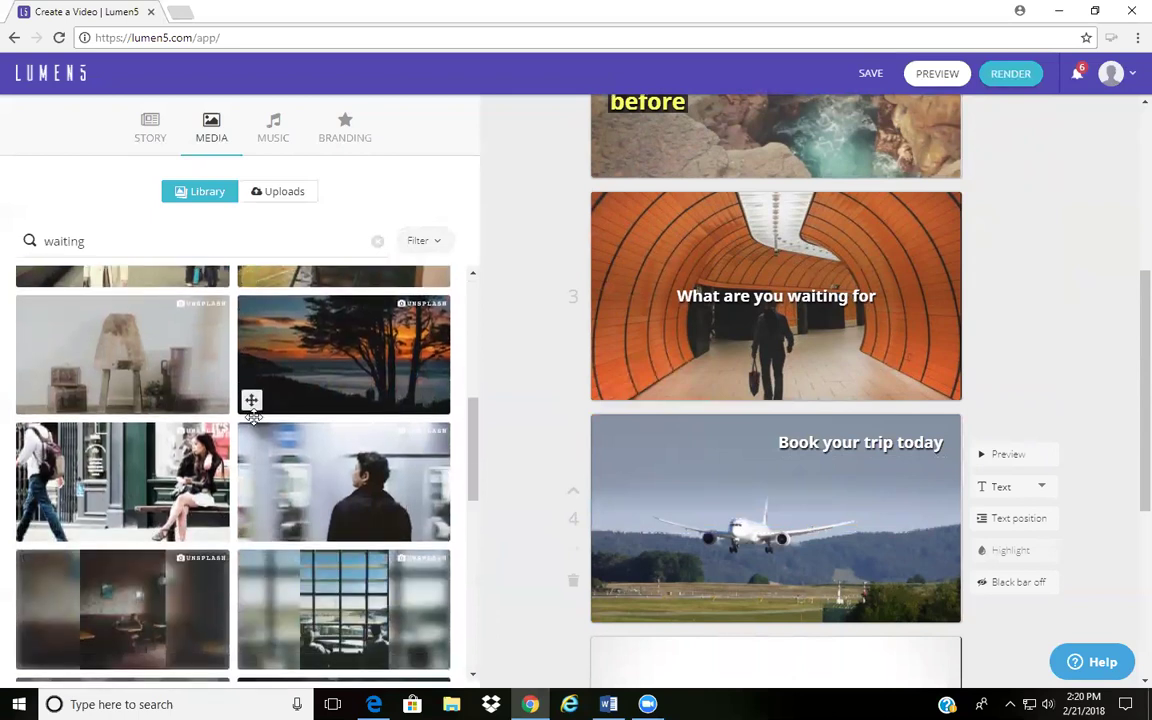
{"action": "scroll", "coordinate": [252, 410], "scroll_direction": "down", "scroll_amount": 2}
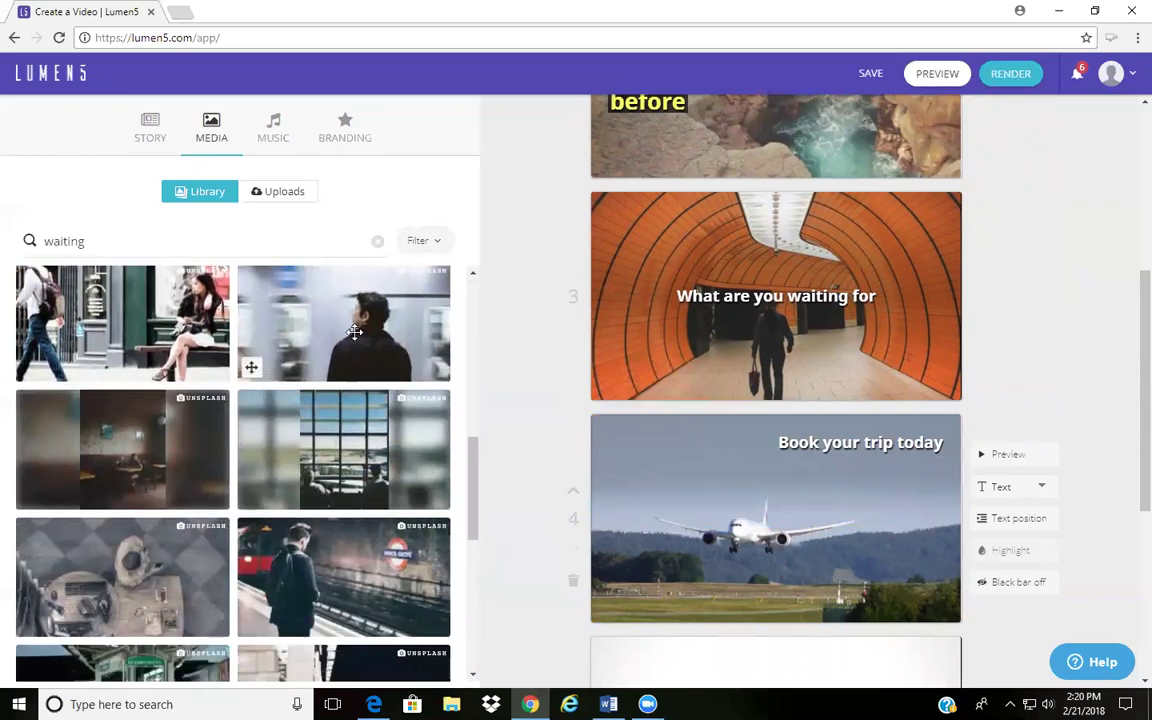
{"action": "left_click_drag", "start_coordinate": [354, 332], "coordinate": [699, 297]}
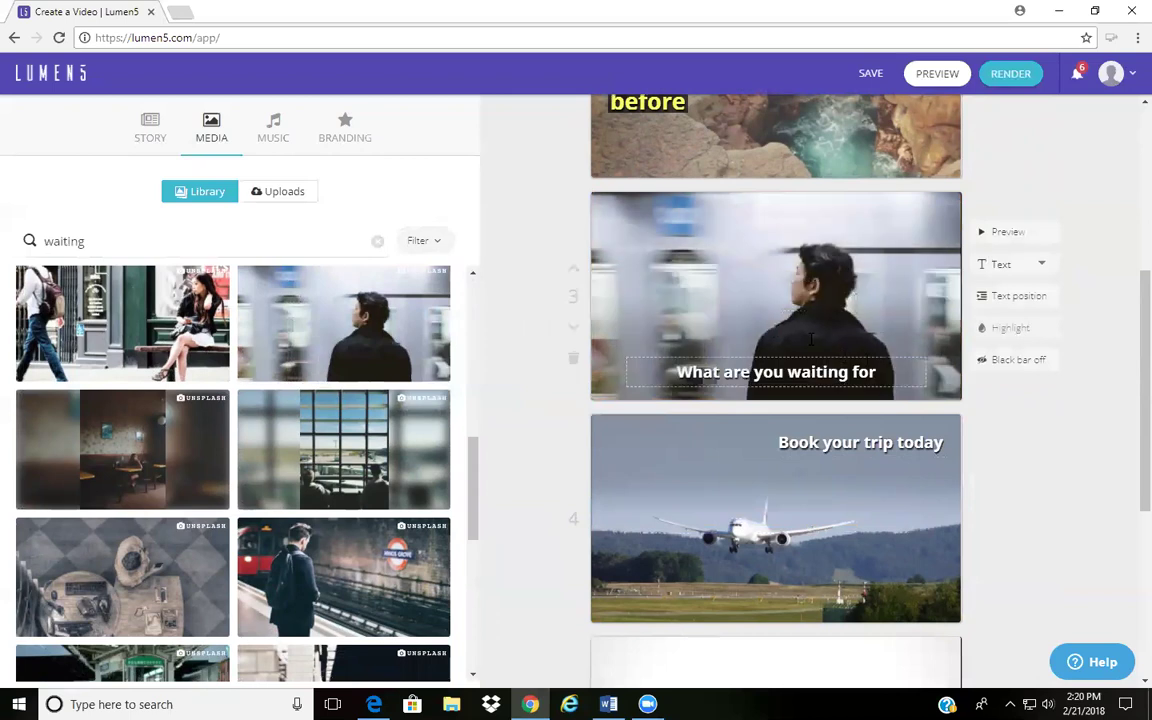
{"action": "scroll", "coordinate": [760, 400], "scroll_direction": "up", "scroll_amount": 3}
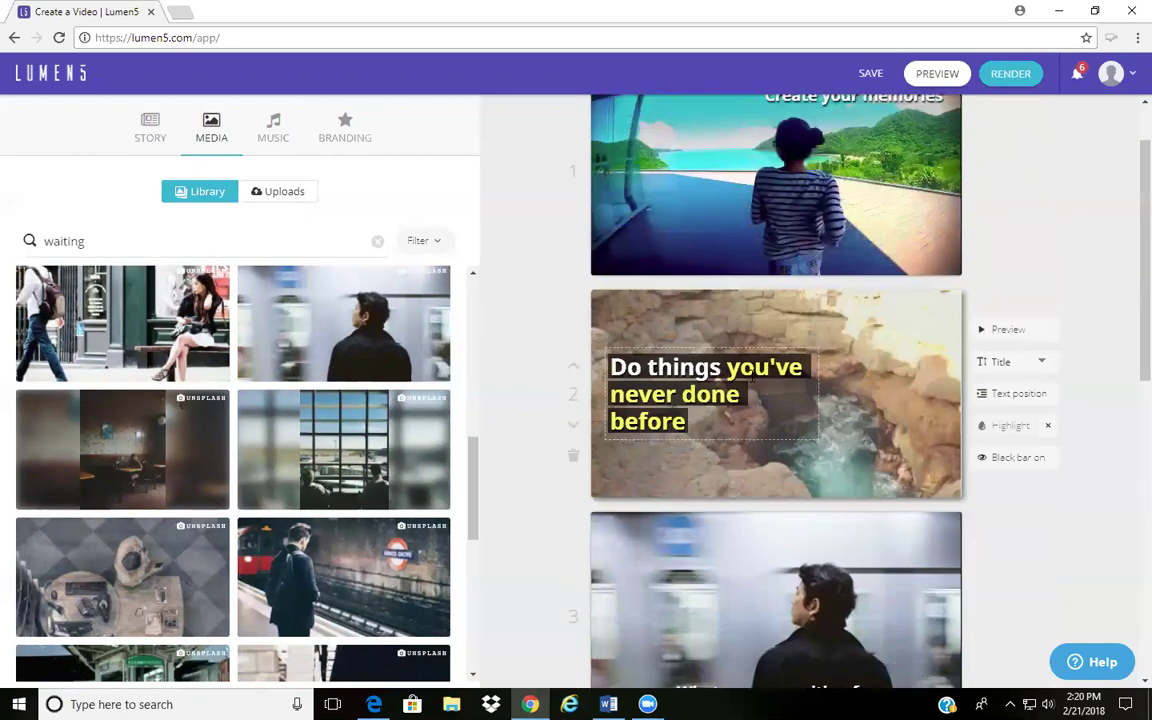
Turn off the black bar behind scene 2's caption.
{"action": "left_click", "coordinate": [1005, 460]}
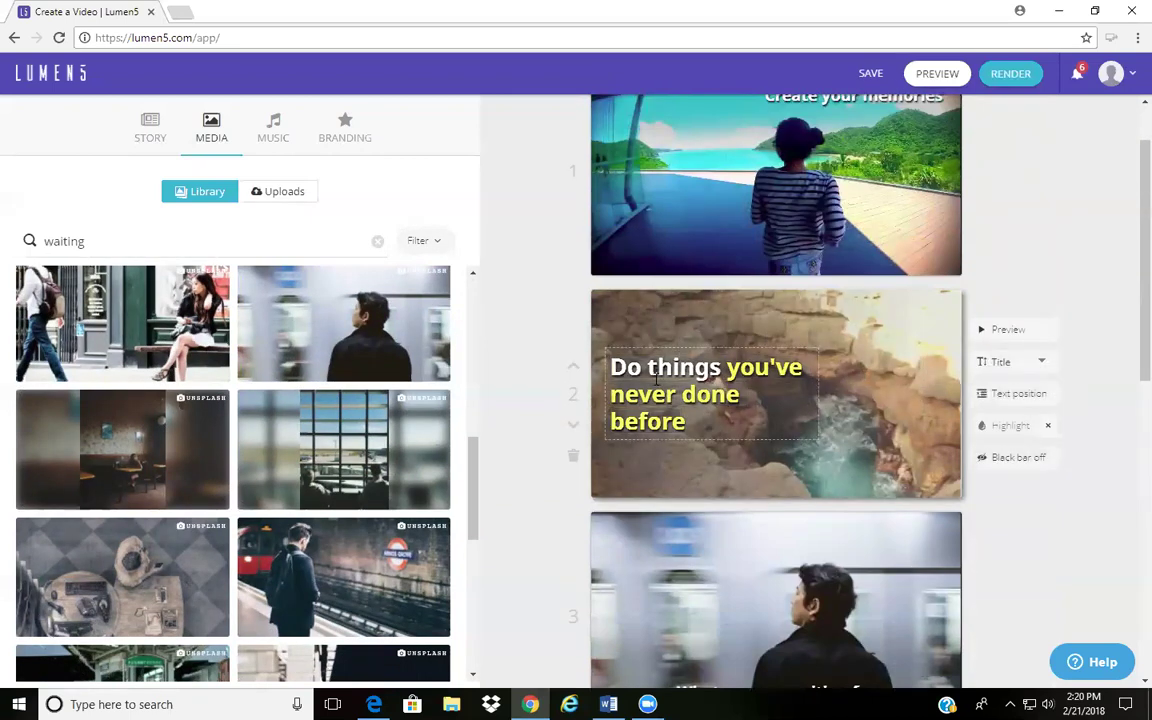
{"action": "scroll", "coordinate": [620, 360], "scroll_direction": "up", "scroll_amount": 1}
{"action": "scroll", "coordinate": [620, 360], "scroll_direction": "down", "scroll_amount": 1}
{"action": "scroll", "coordinate": [700, 370], "scroll_direction": "down", "scroll_amount": 5}
{"action": "scroll", "coordinate": [793, 384], "scroll_direction": "down", "scroll_amount": 2}
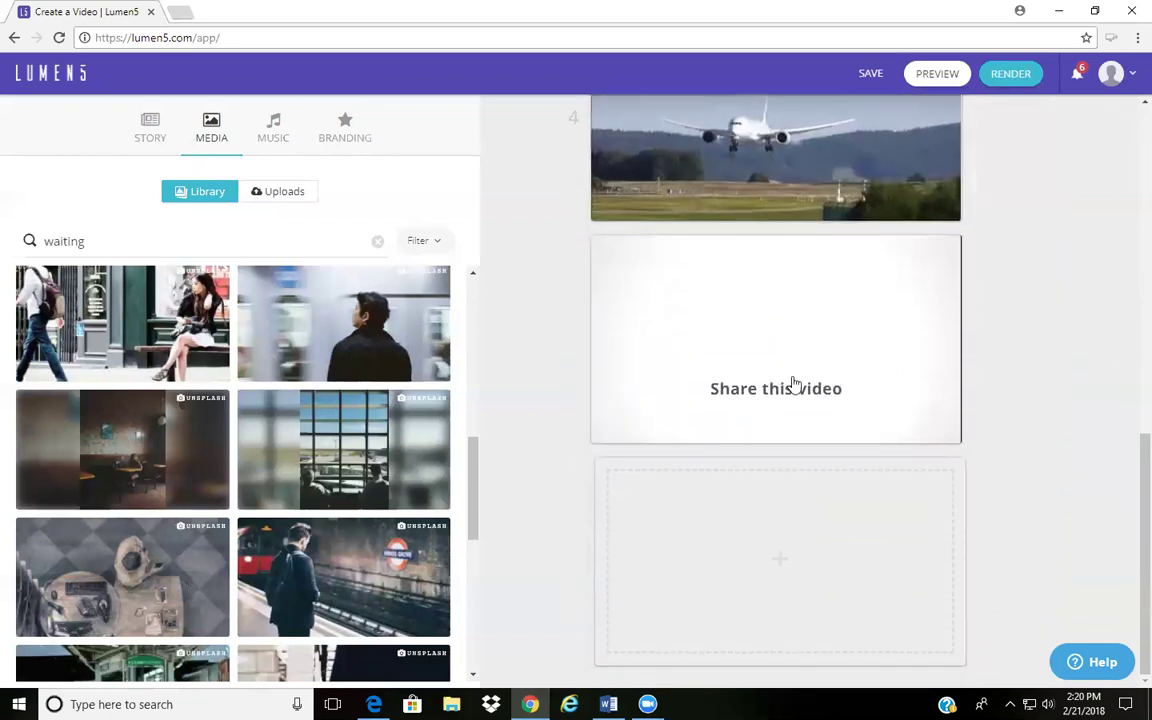
{"action": "scroll", "coordinate": [1045, 285], "scroll_direction": "up", "scroll_amount": 4}
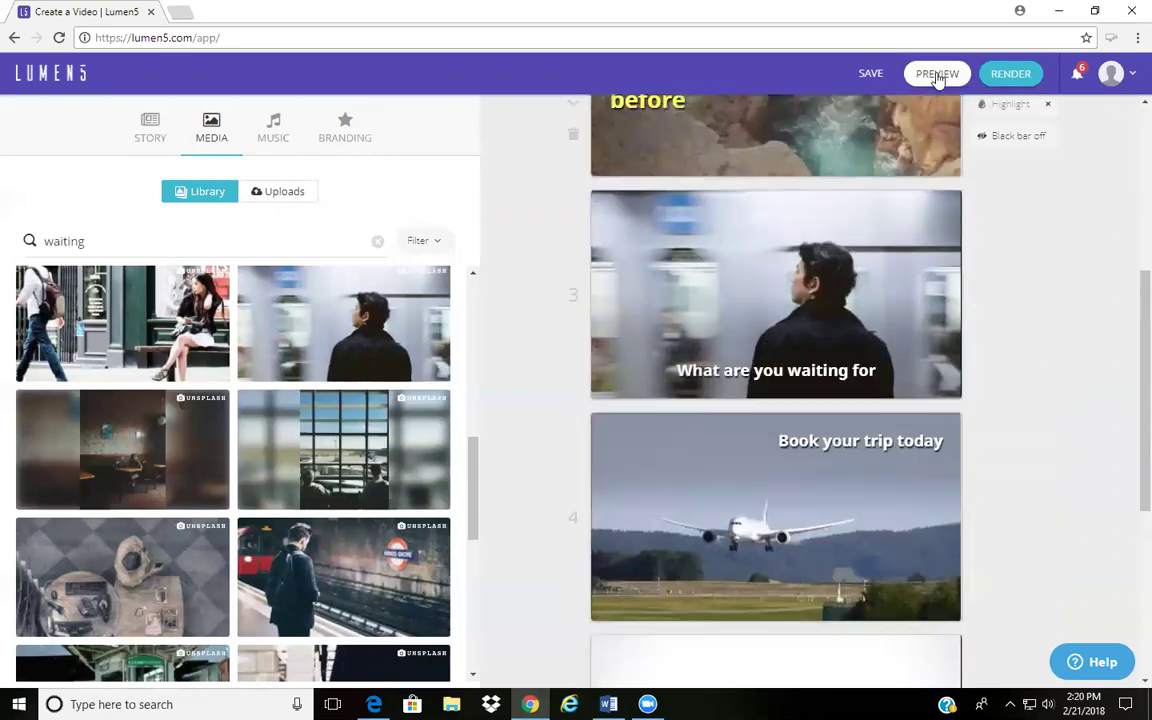
{"action": "left_click", "coordinate": [937, 73]}
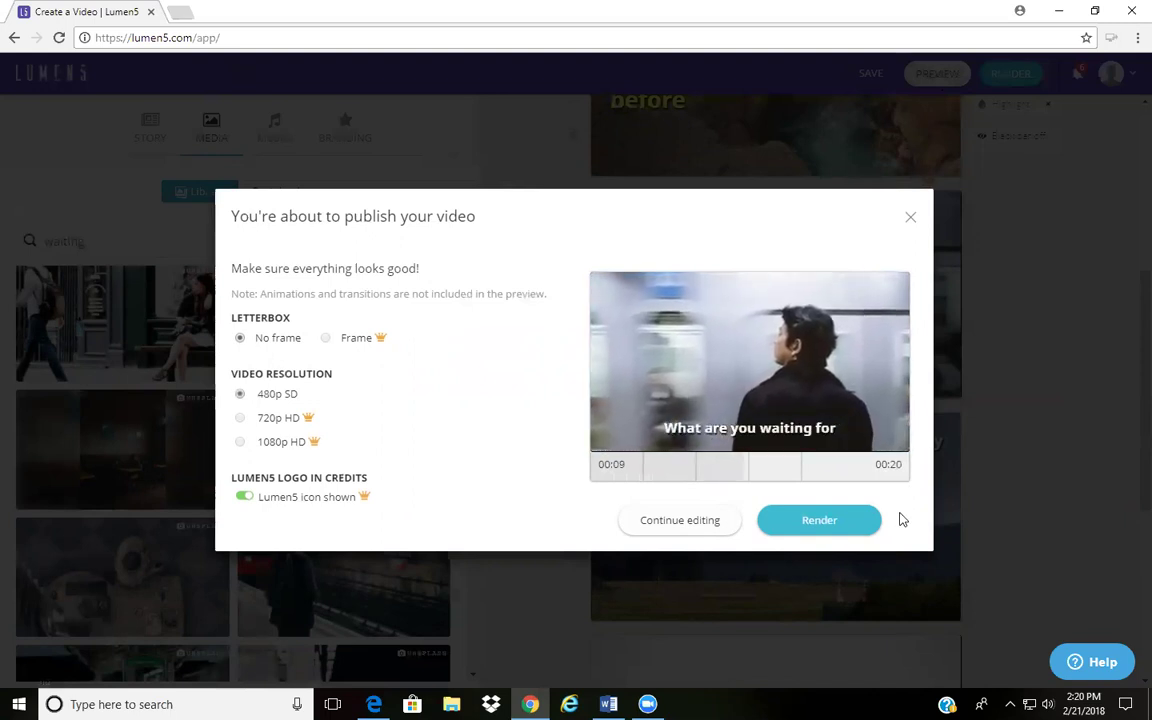
{"action": "left_click", "coordinate": [912, 222]}
{"action": "left_click", "coordinate": [216, 108]}
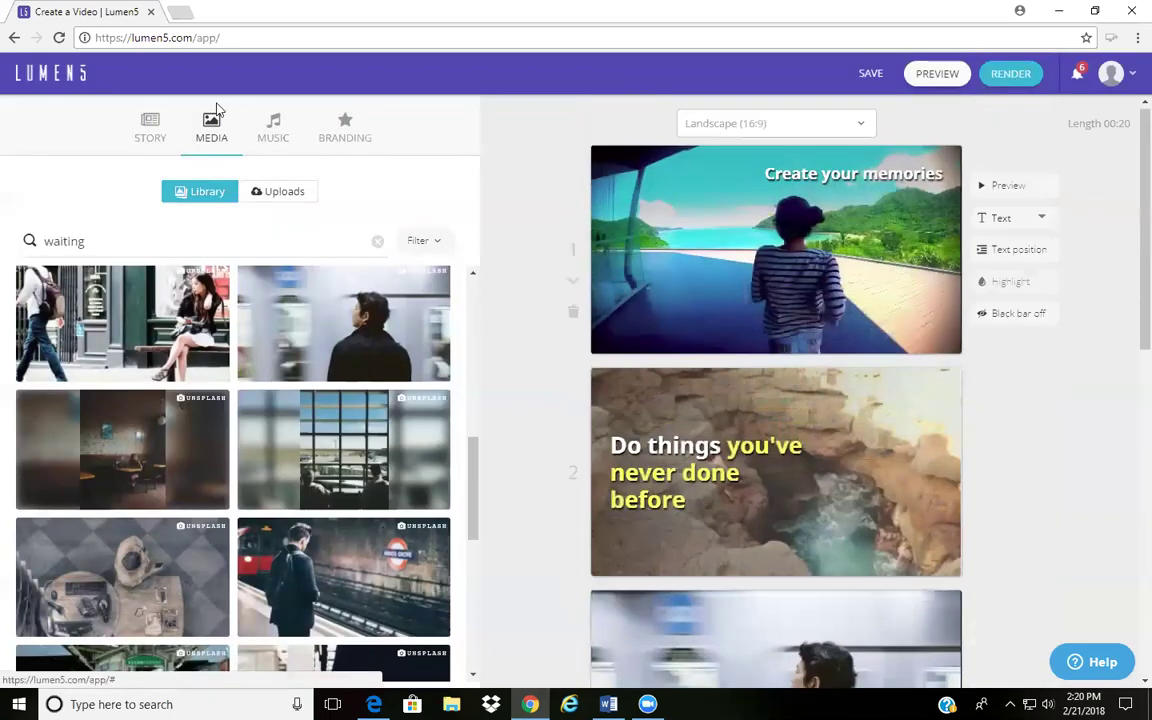
Search music for 'Inspiration', audition 'Meditation' (2:32), and select it as background music.
{"action": "left_click", "coordinate": [281, 144]}
{"action": "type", "text": "Inspiration"}
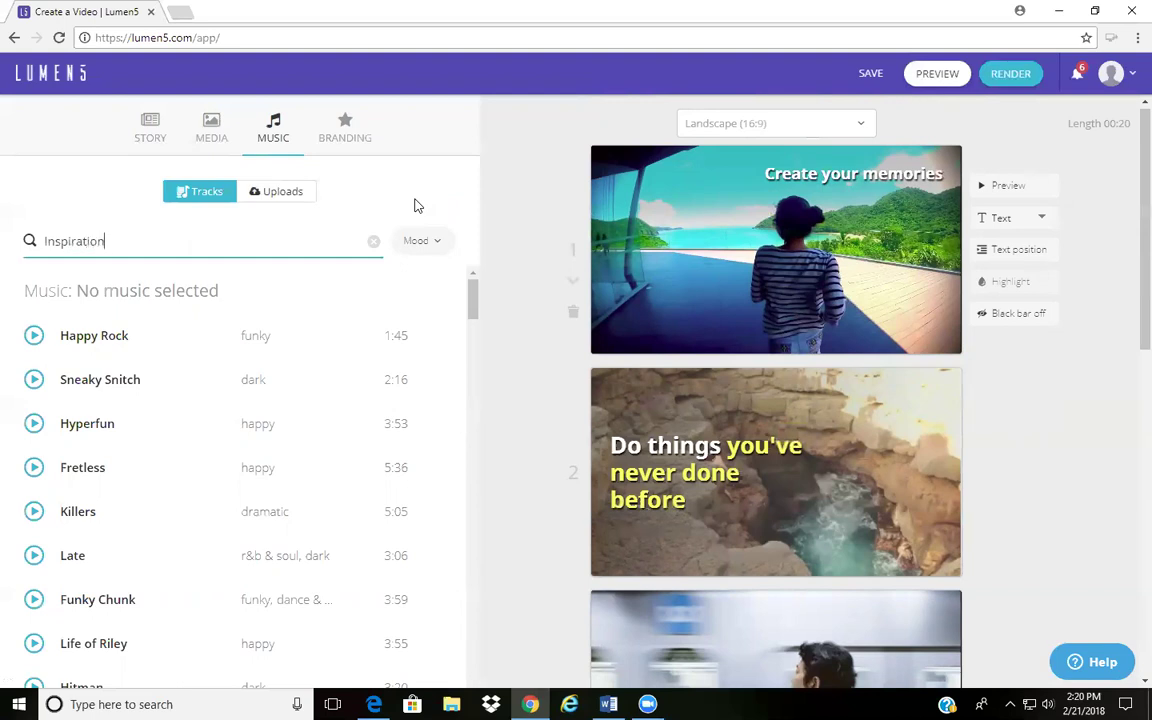
{"action": "key", "text": "Return"}
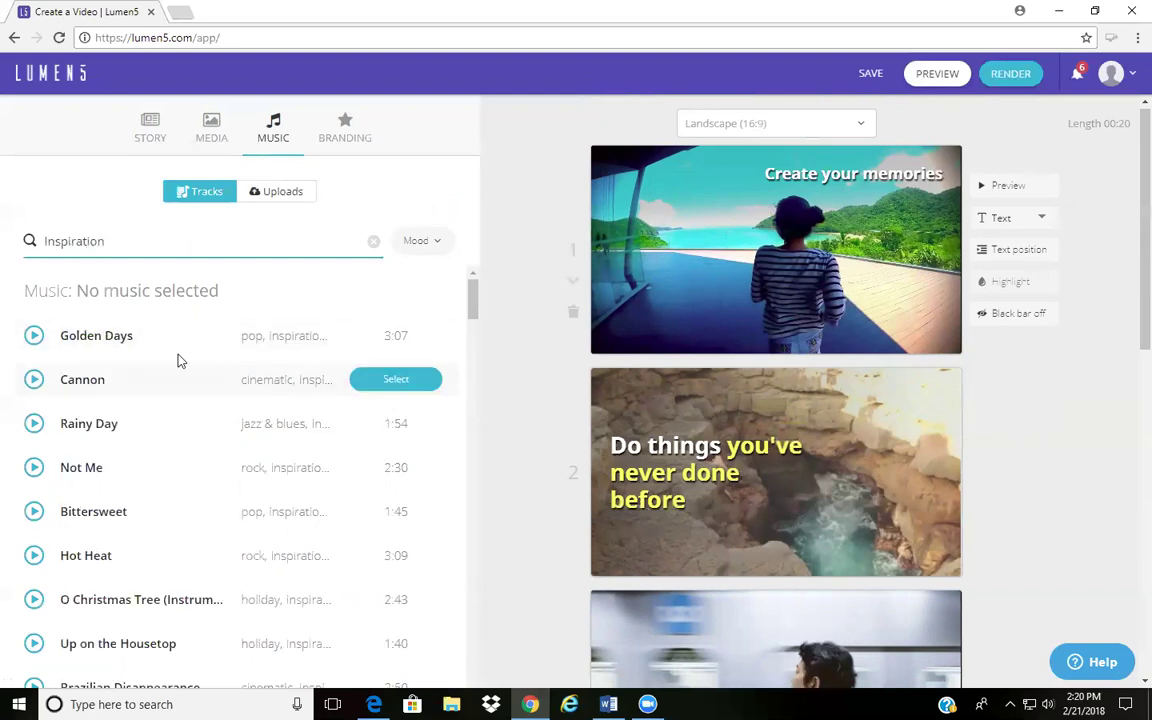
{"action": "scroll", "coordinate": [213, 355], "scroll_direction": "down", "scroll_amount": 3}
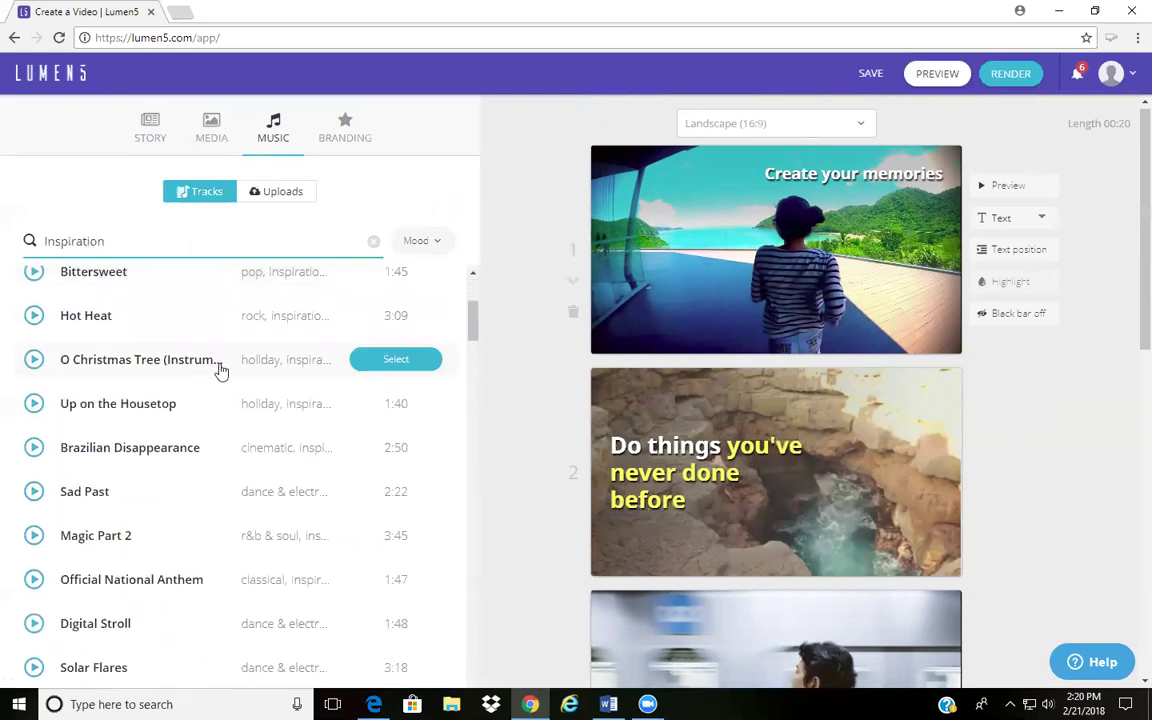
{"action": "scroll", "coordinate": [190, 474], "scroll_direction": "down", "scroll_amount": 1}
{"action": "scroll", "coordinate": [189, 460], "scroll_direction": "down", "scroll_amount": 2}
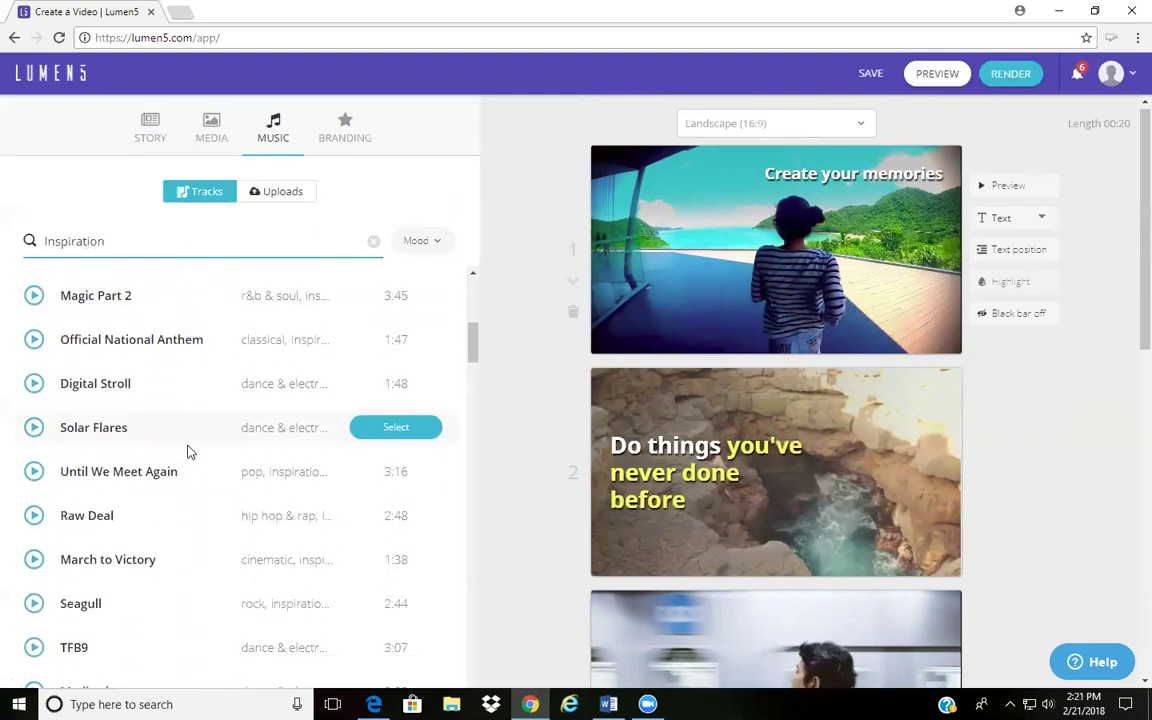
{"action": "scroll", "coordinate": [195, 420], "scroll_direction": "down", "scroll_amount": 2}
{"action": "scroll", "coordinate": [170, 438], "scroll_direction": "down", "scroll_amount": 1}
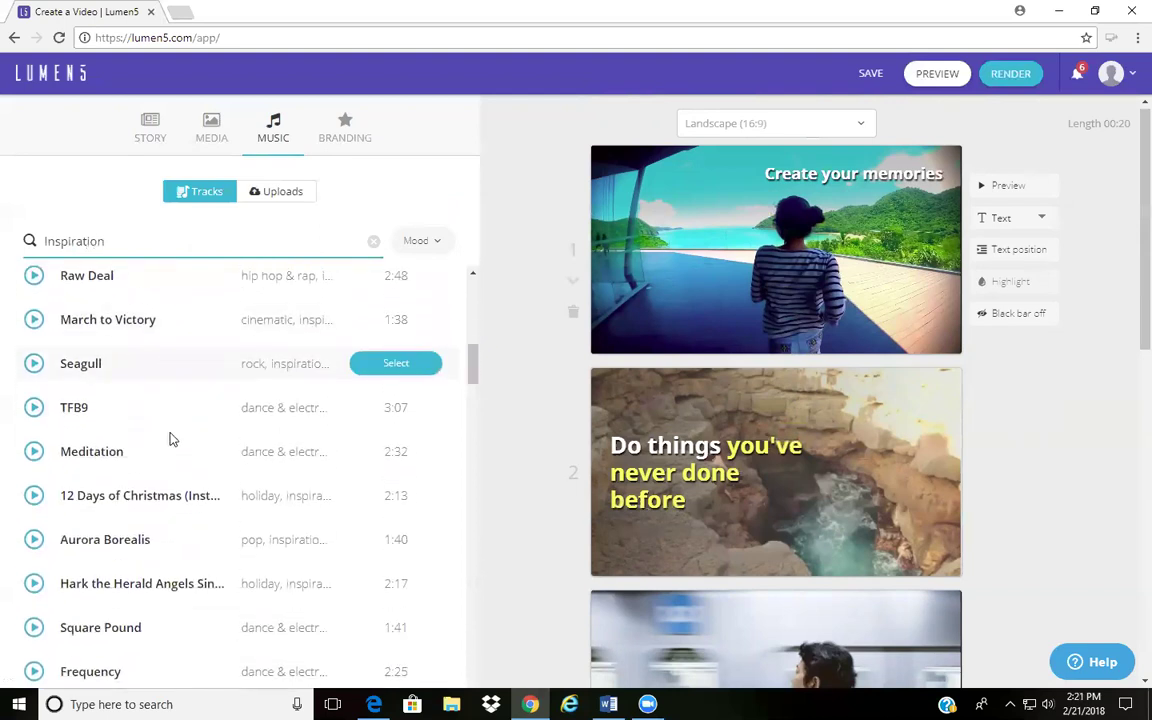
{"action": "scroll", "coordinate": [167, 439], "scroll_direction": "down", "scroll_amount": 1}
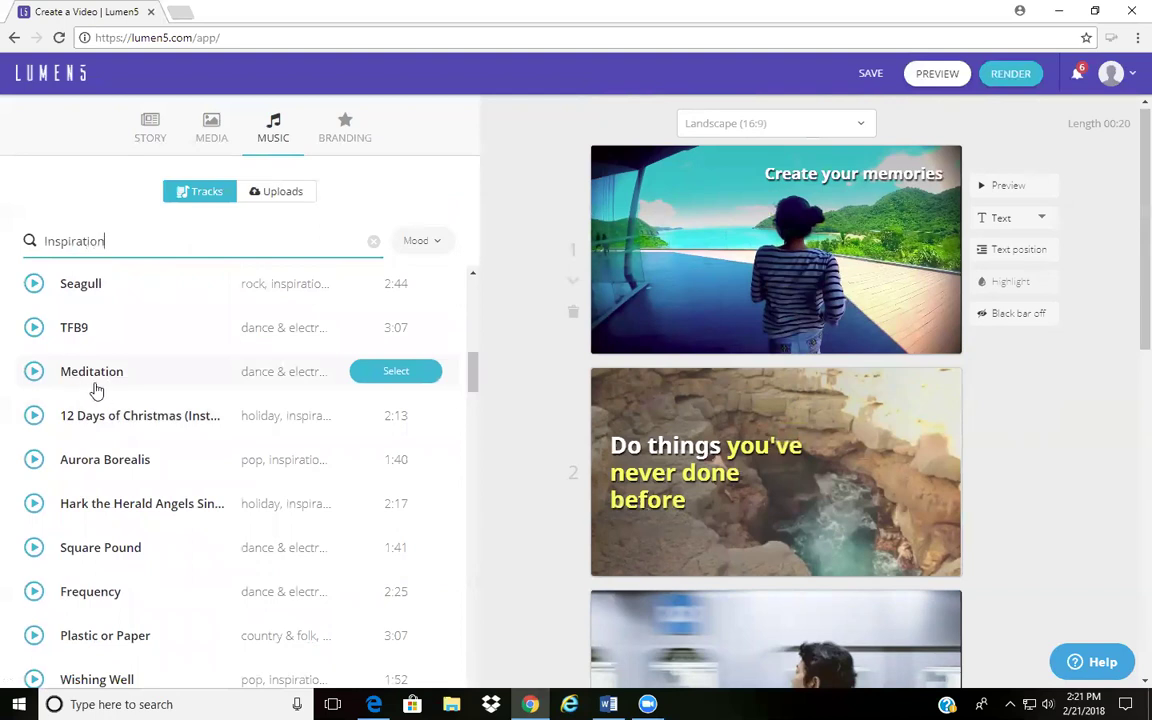
{"action": "left_click", "coordinate": [40, 374]}
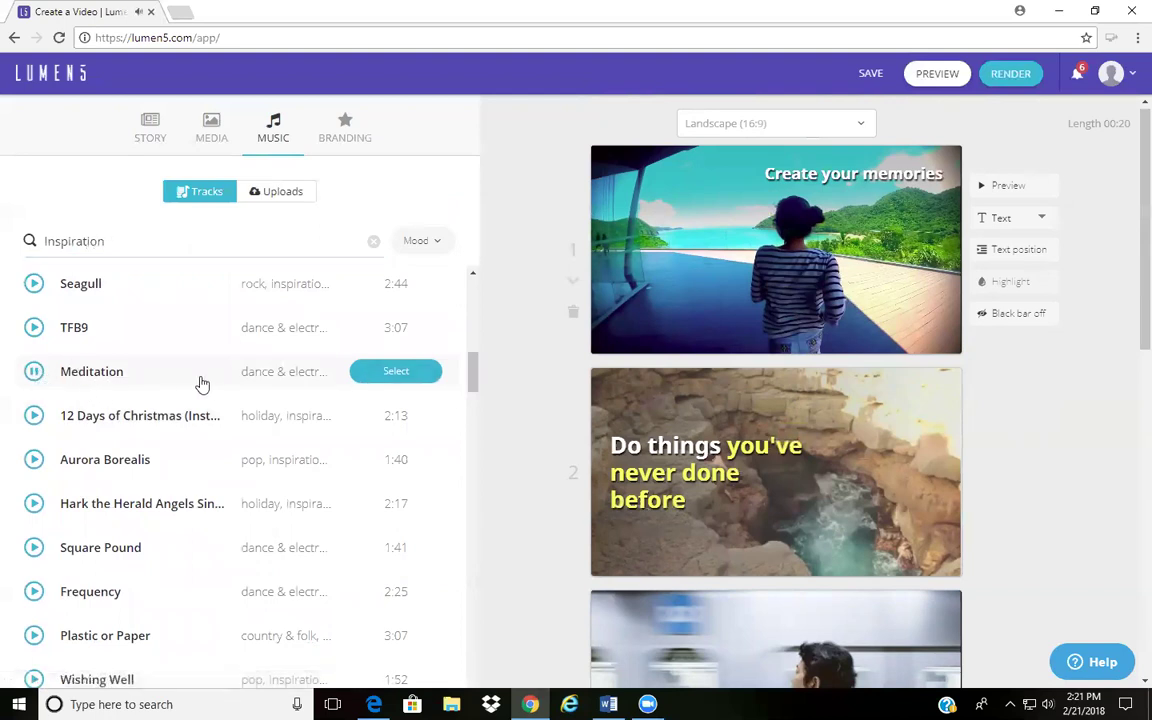
{"action": "scroll", "coordinate": [264, 385], "scroll_direction": "down", "scroll_amount": 1}
{"action": "scroll", "coordinate": [272, 385], "scroll_direction": "up", "scroll_amount": 1}
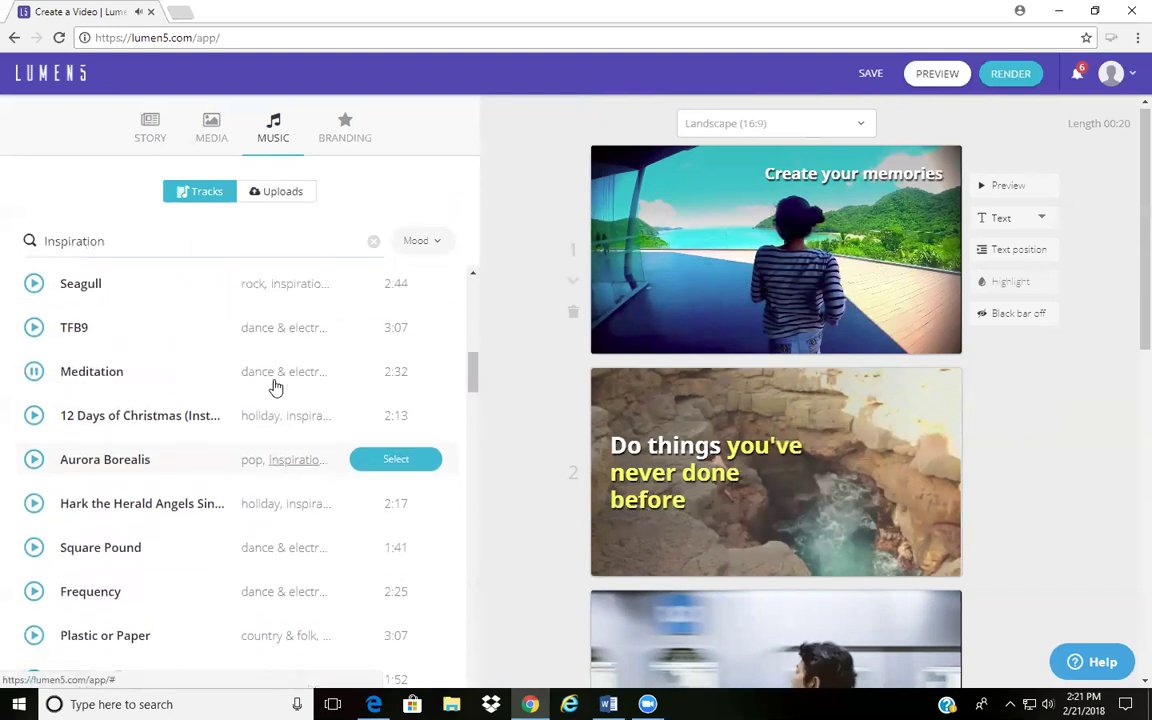
{"action": "left_click", "coordinate": [391, 375]}
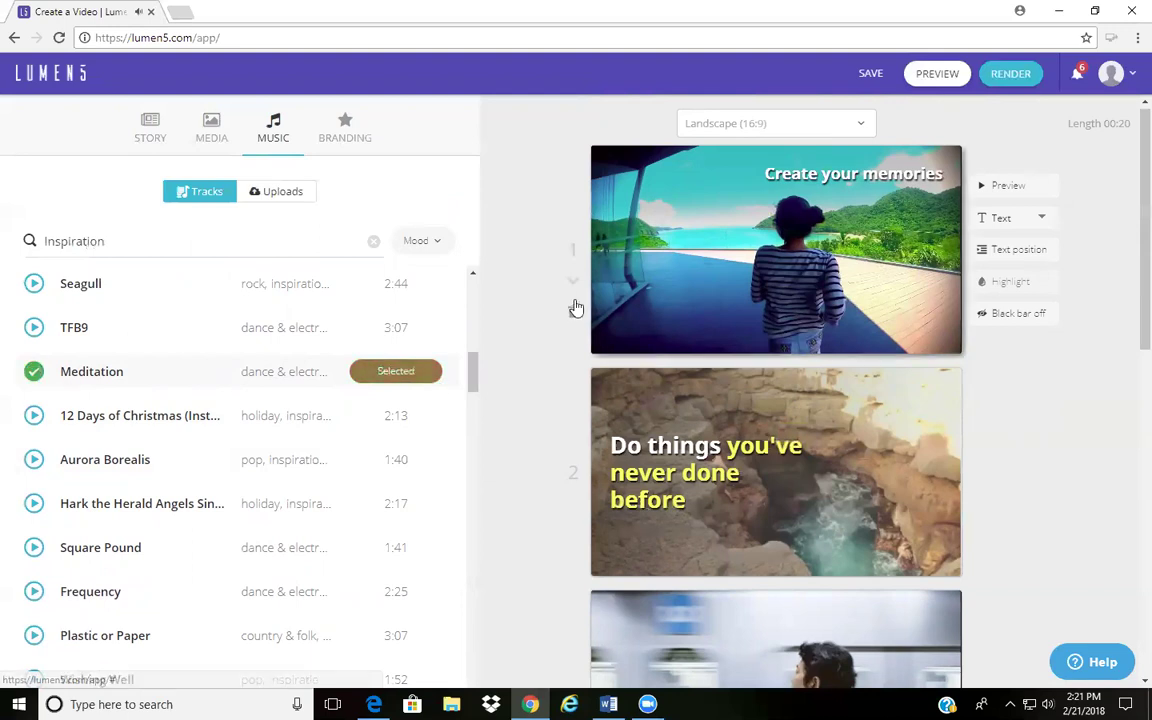
Open the publish dialog, set to 480p SD with no letterbox, previewing the 20-second video.
{"action": "scroll", "coordinate": [1000, 360], "scroll_direction": "down", "scroll_amount": 4}
{"action": "scroll", "coordinate": [933, 393], "scroll_direction": "down", "scroll_amount": 4}
{"action": "scroll", "coordinate": [960, 300], "scroll_direction": "up", "scroll_amount": 5}
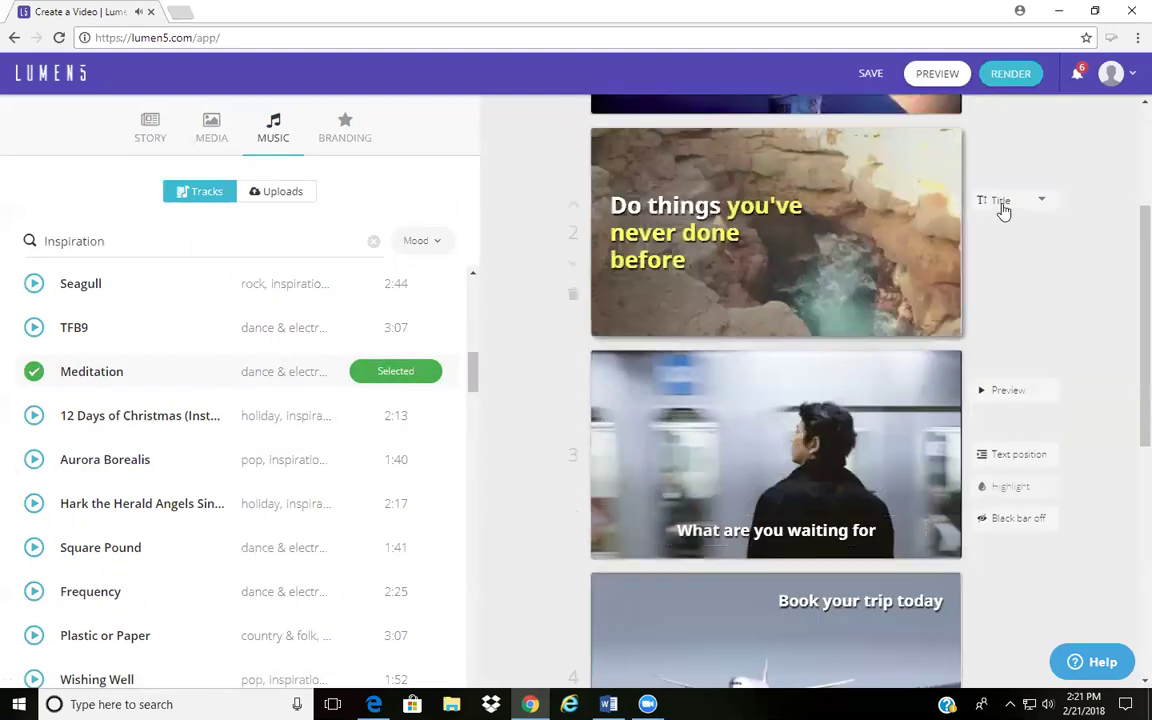
{"action": "left_click", "coordinate": [937, 74]}
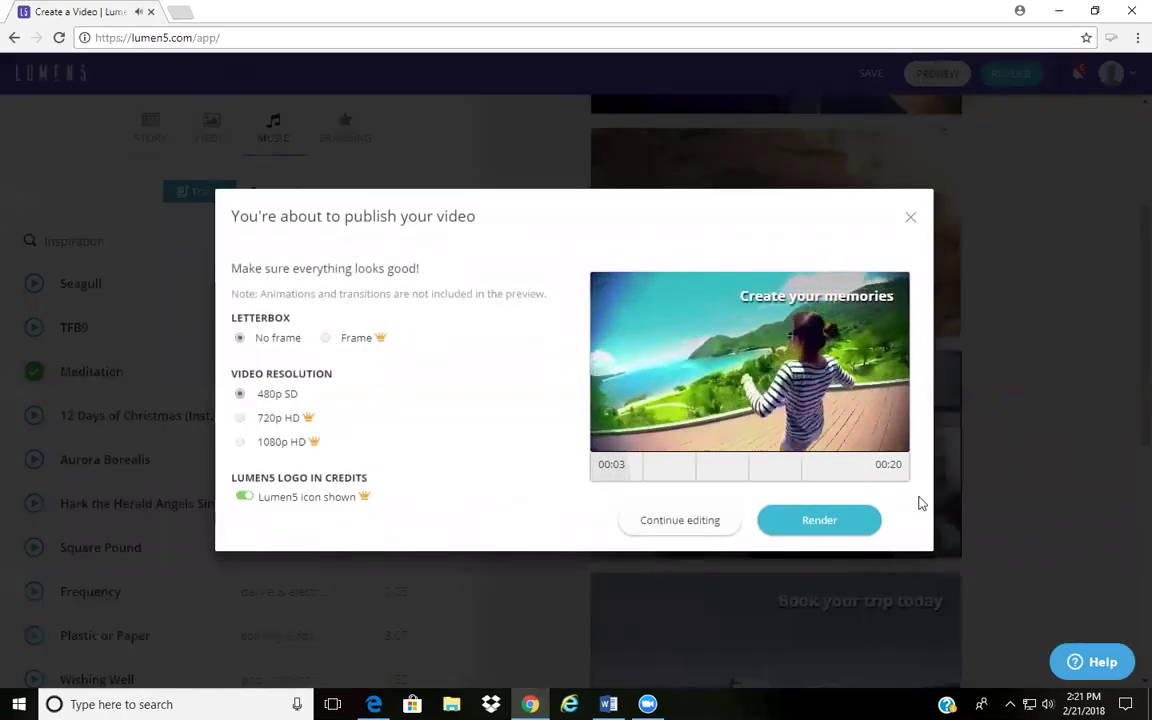
{"action": "left_click", "coordinate": [910, 217]}
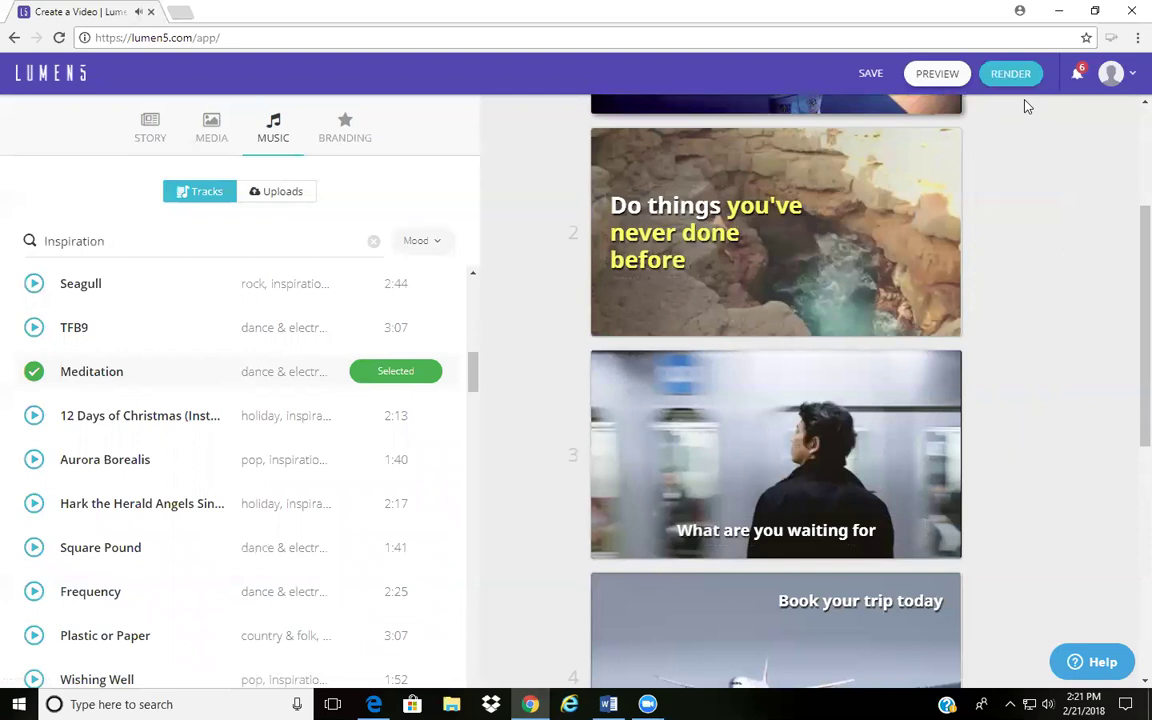
{"action": "left_click", "coordinate": [1018, 76]}
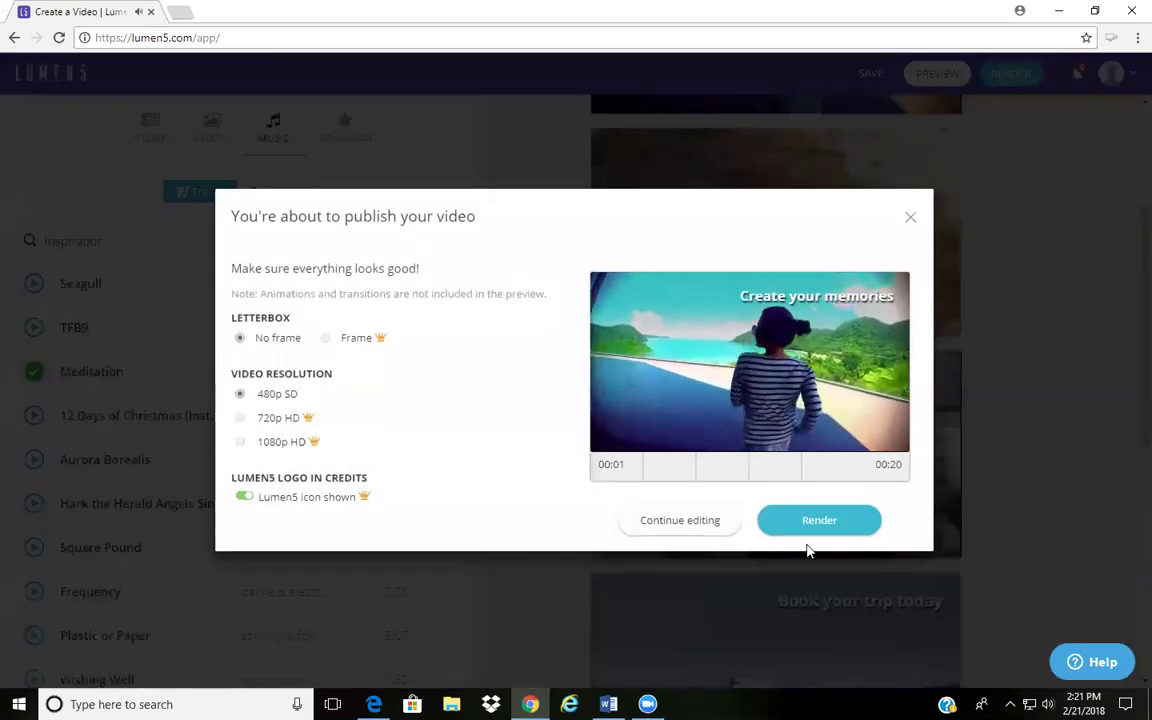
{"action": "left_click", "coordinate": [910, 219]}
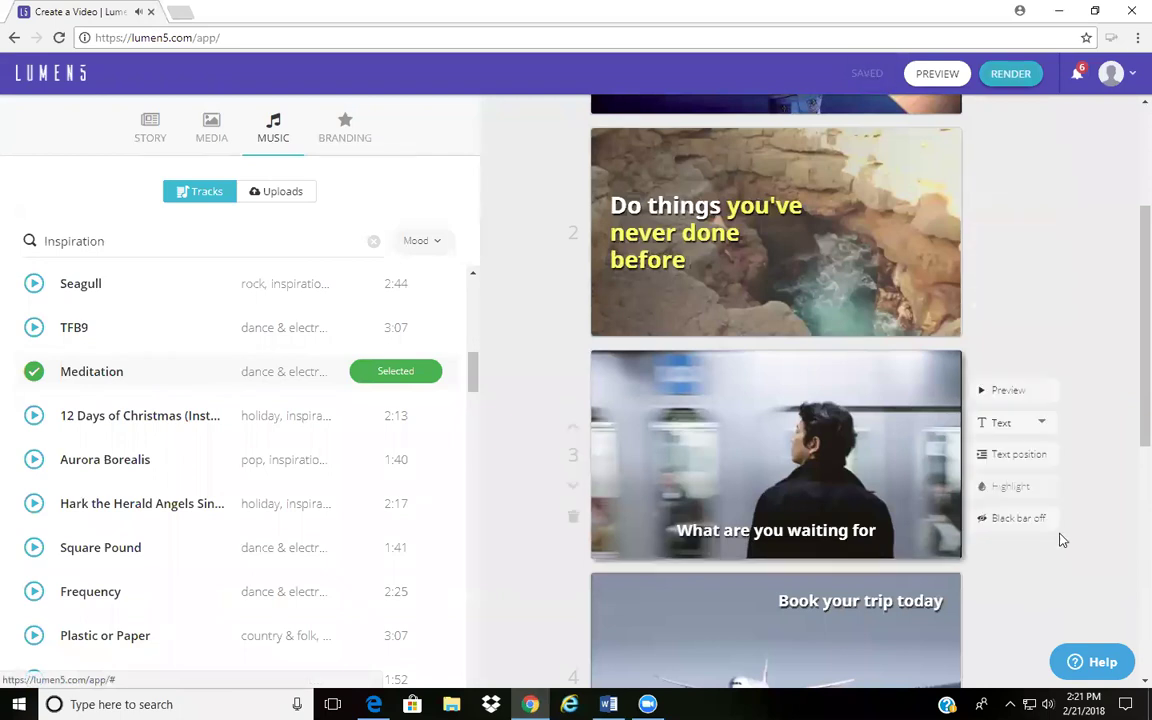
{"action": "scroll", "coordinate": [1021, 543], "scroll_direction": "down", "scroll_amount": 5}
{"action": "scroll", "coordinate": [1018, 530], "scroll_direction": "up", "scroll_amount": 6}
{"action": "scroll", "coordinate": [1018, 521], "scroll_direction": "up", "scroll_amount": 2}
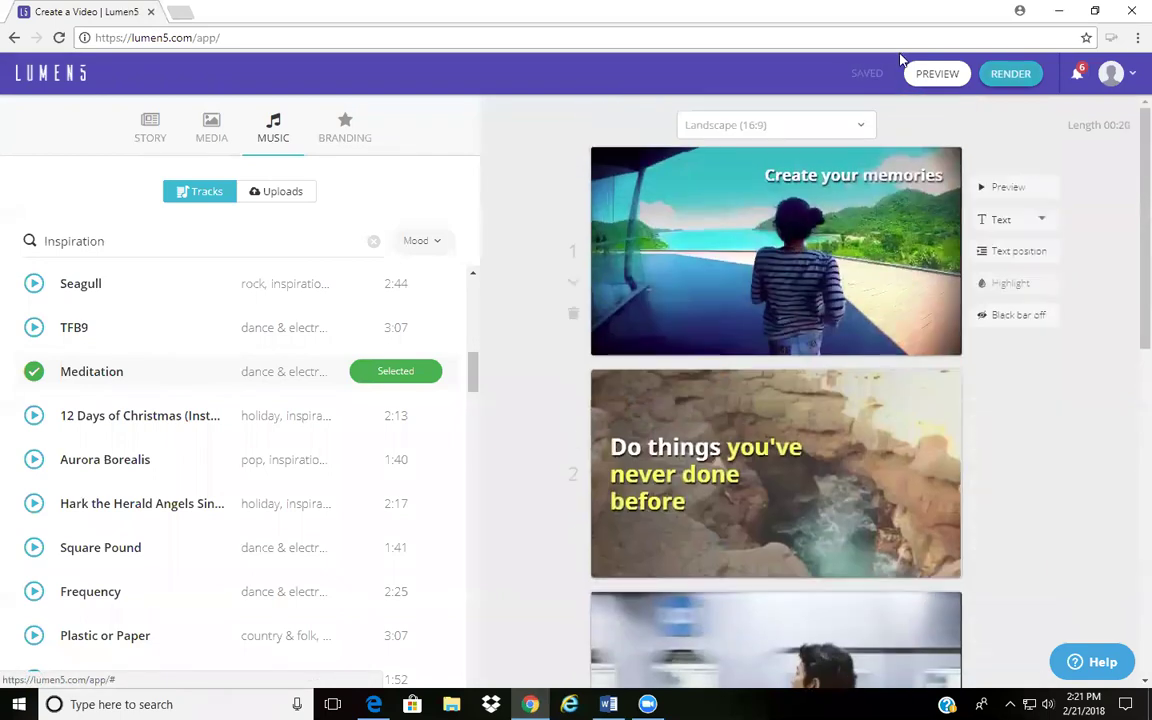
{"action": "left_click", "coordinate": [1005, 84]}
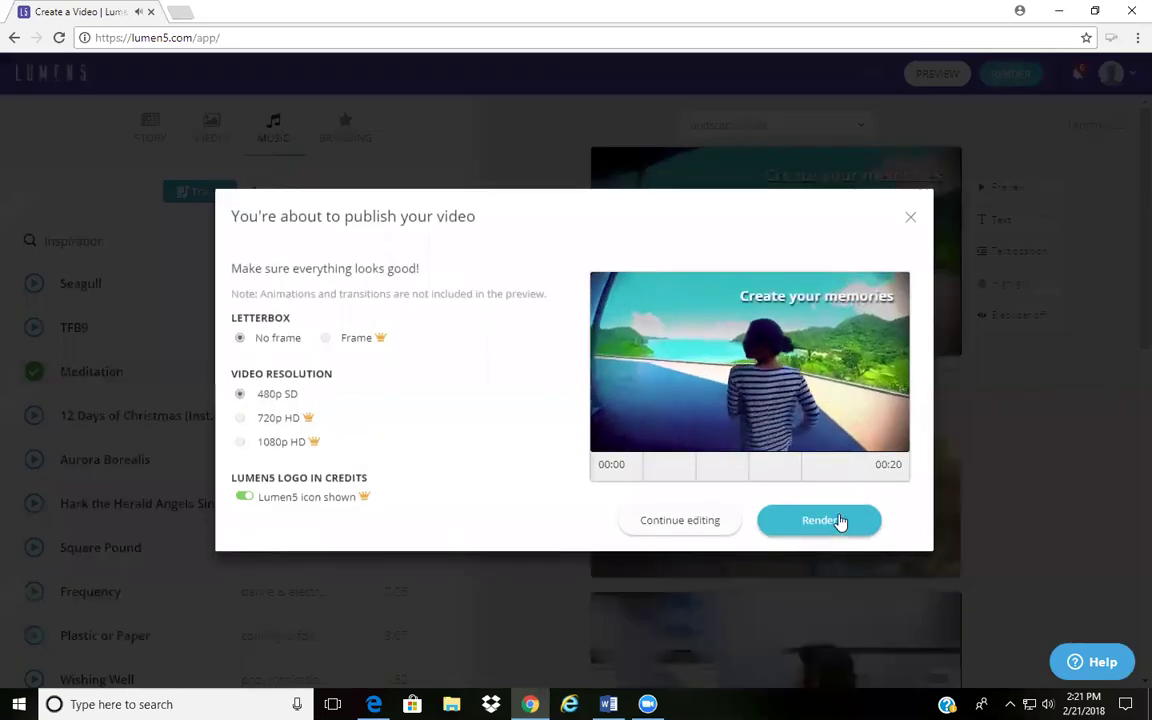
Submit 'Create your memories' for rendering from the publish dialog.
{"action": "left_click", "coordinate": [836, 522]}
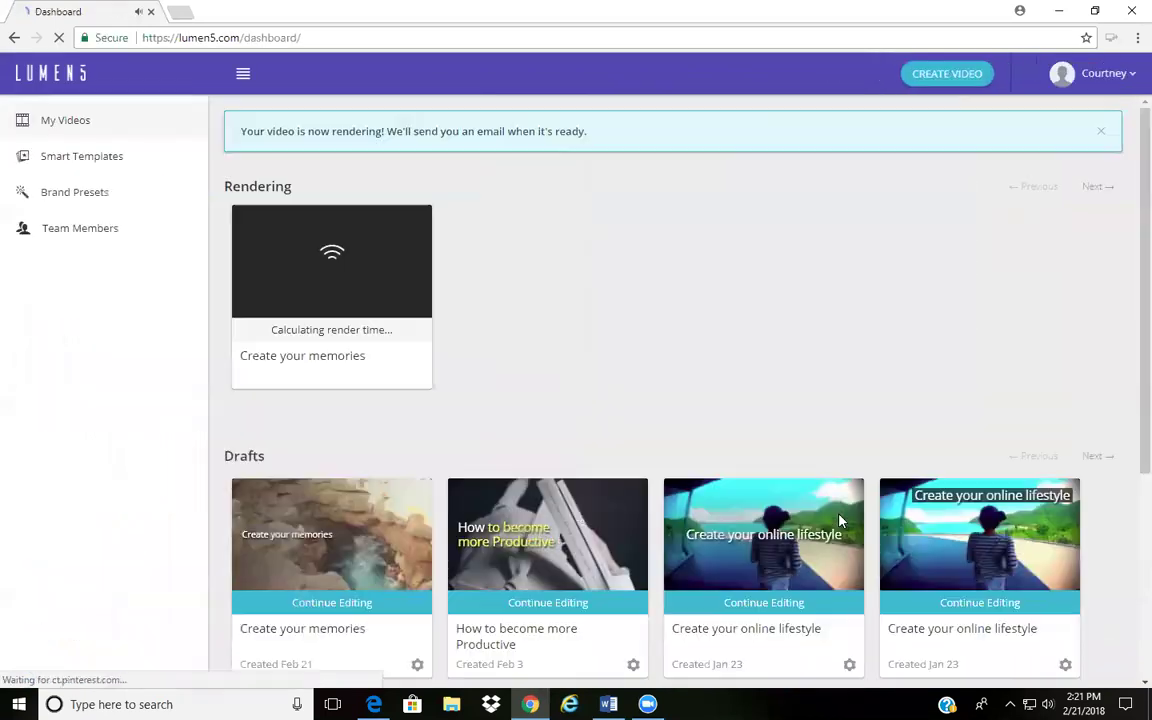